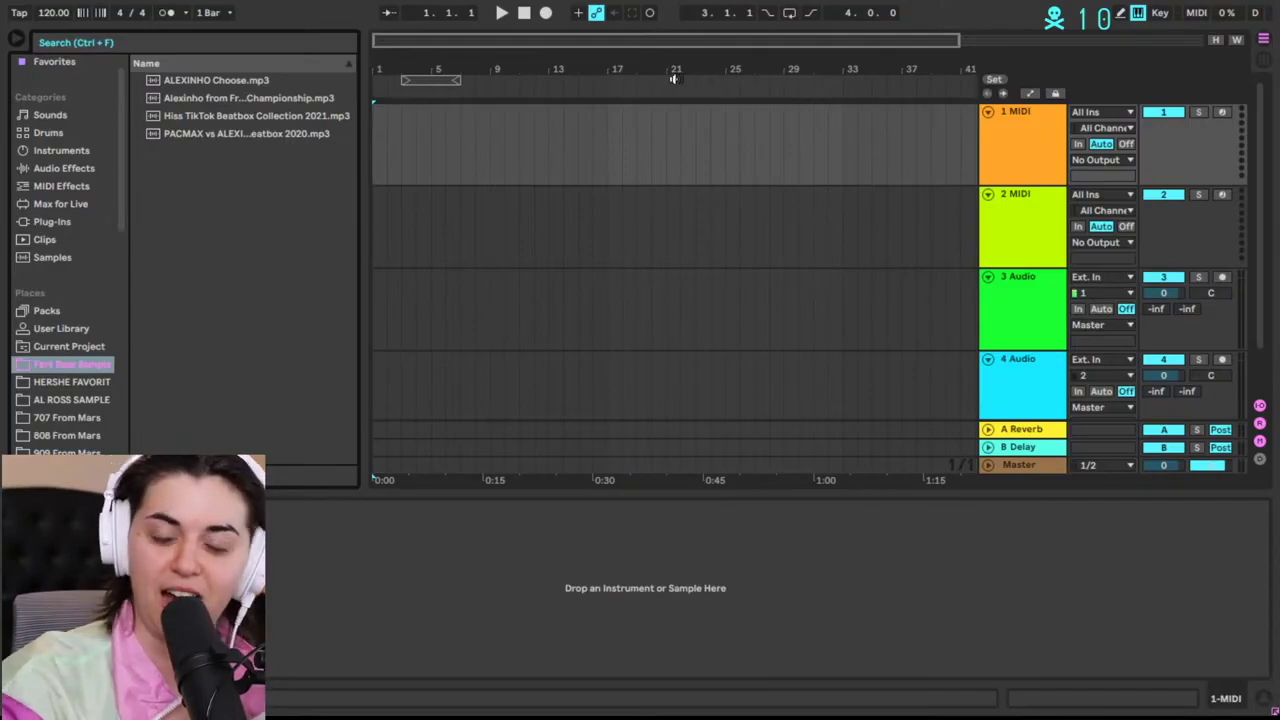
Step: Place ALEXINHO Choose.mp3 on the third track and remove everything before the bass sound that starts just ahead of bar 65
{"action": "left_click_drag", "start_coordinate": [227, 80], "coordinate": [376, 320]}
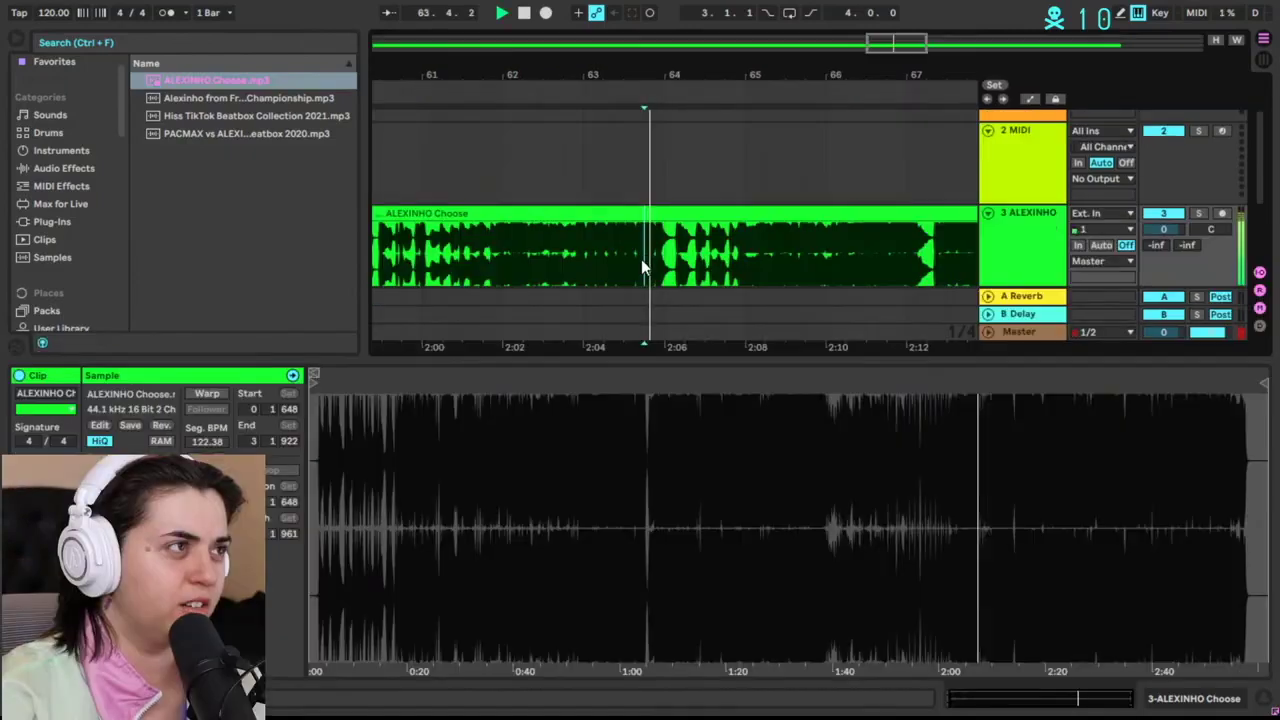
{"action": "left_click_drag", "start_coordinate": [739, 76], "coordinate": [625, 150]}
{"action": "key", "text": "space"}
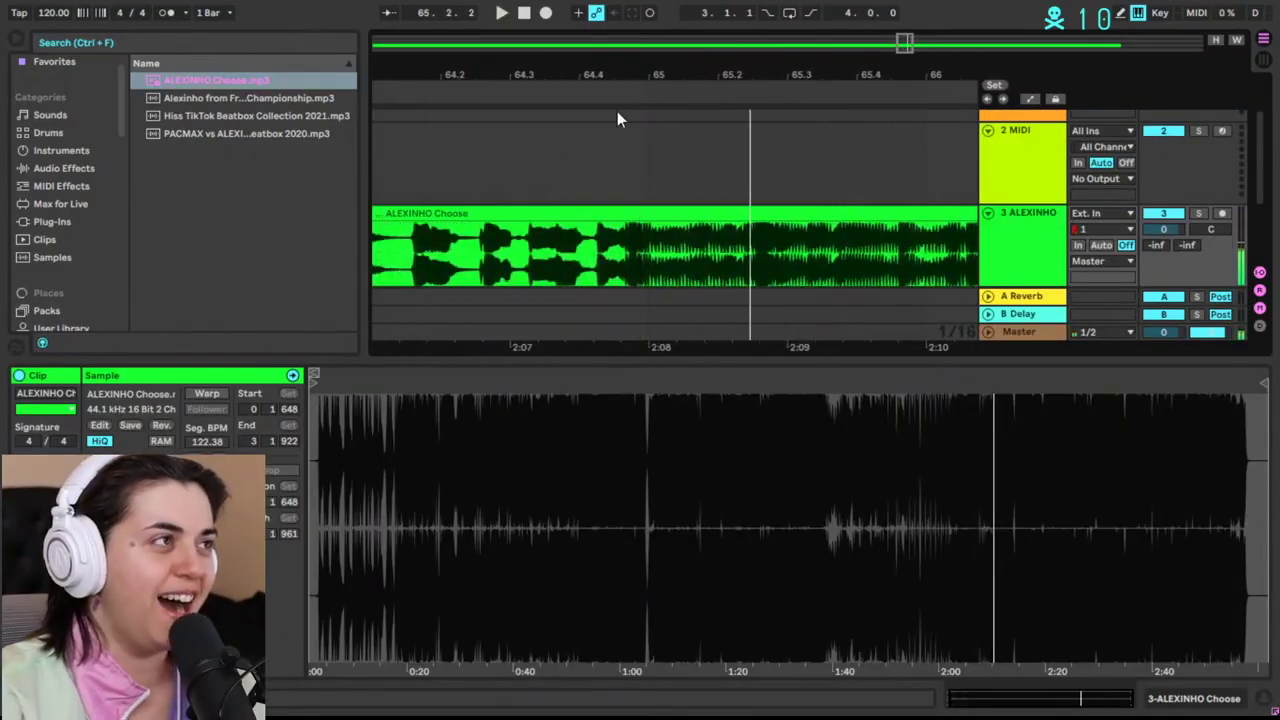
{"action": "left_click_drag", "start_coordinate": [632, 76], "coordinate": [630, 112]}
{"action": "left_click_drag", "start_coordinate": [712, 76], "coordinate": [711, 88]}
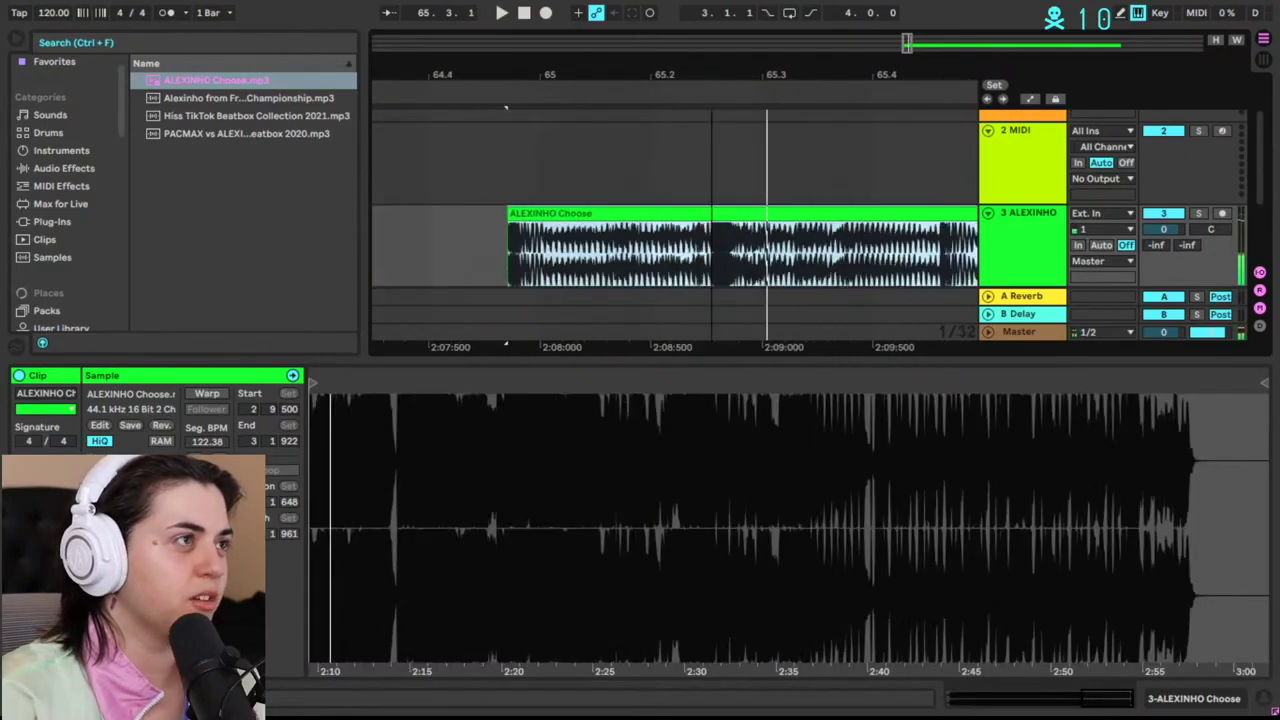
Step: Separate the short bass sound at bar 65 from the rest of the ALEXINHO Choose clip and audition it
{"action": "left_click", "coordinate": [709, 238]}
{"action": "key", "text": "space"}
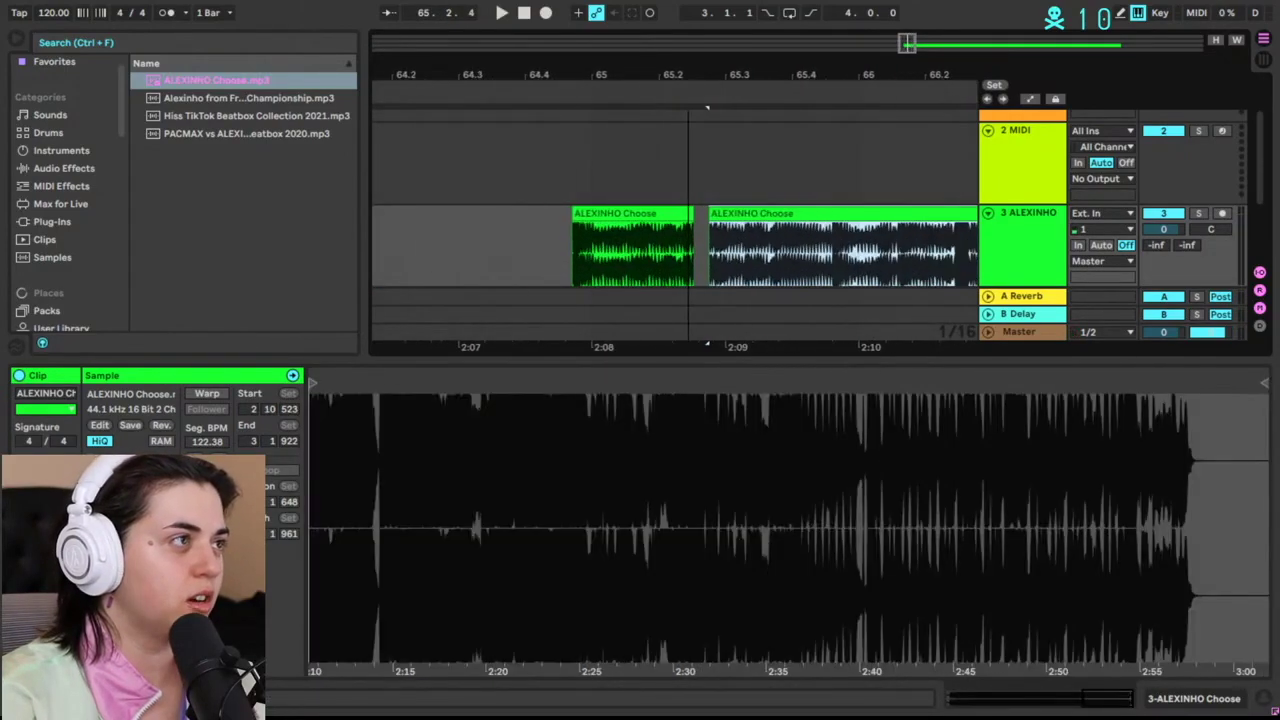
{"action": "left_click", "coordinate": [635, 213]}
{"action": "key", "text": "space"}
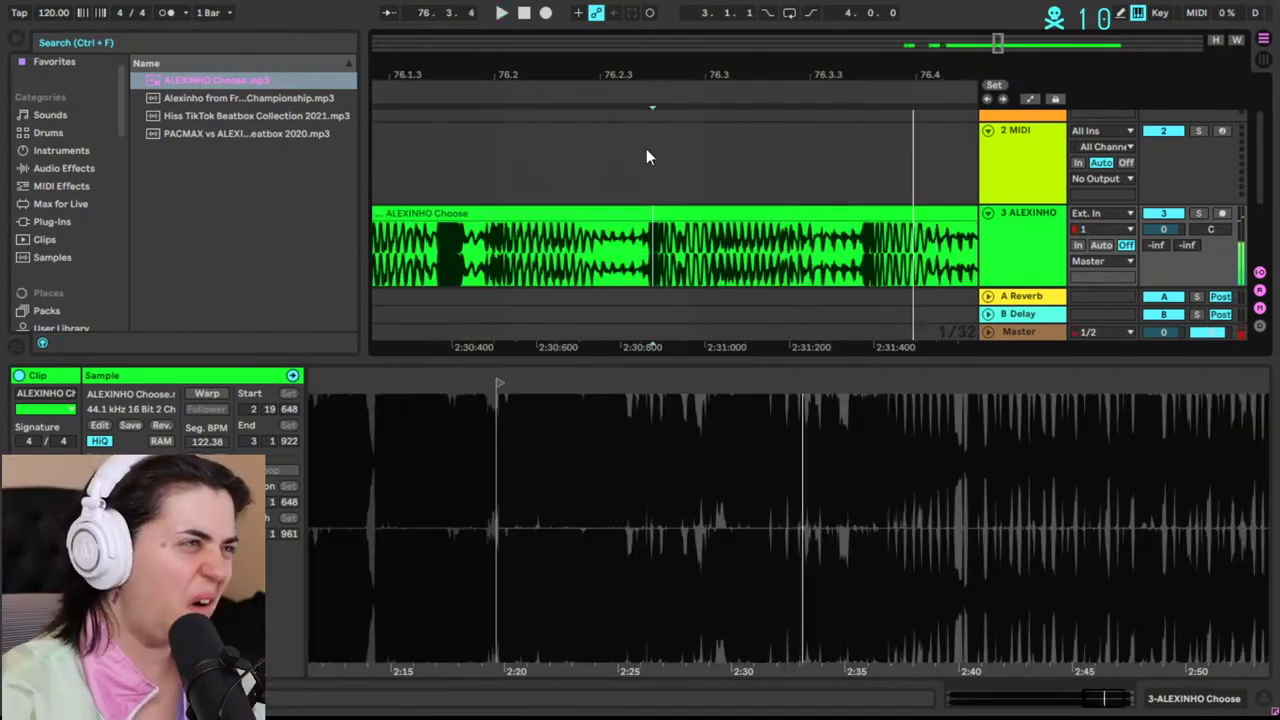
Step: Split the ALEXINHO Choose clip at about 78.3.3 and delete the part before the split
{"action": "left_click_drag", "start_coordinate": [645, 73], "coordinate": [614, 183]}
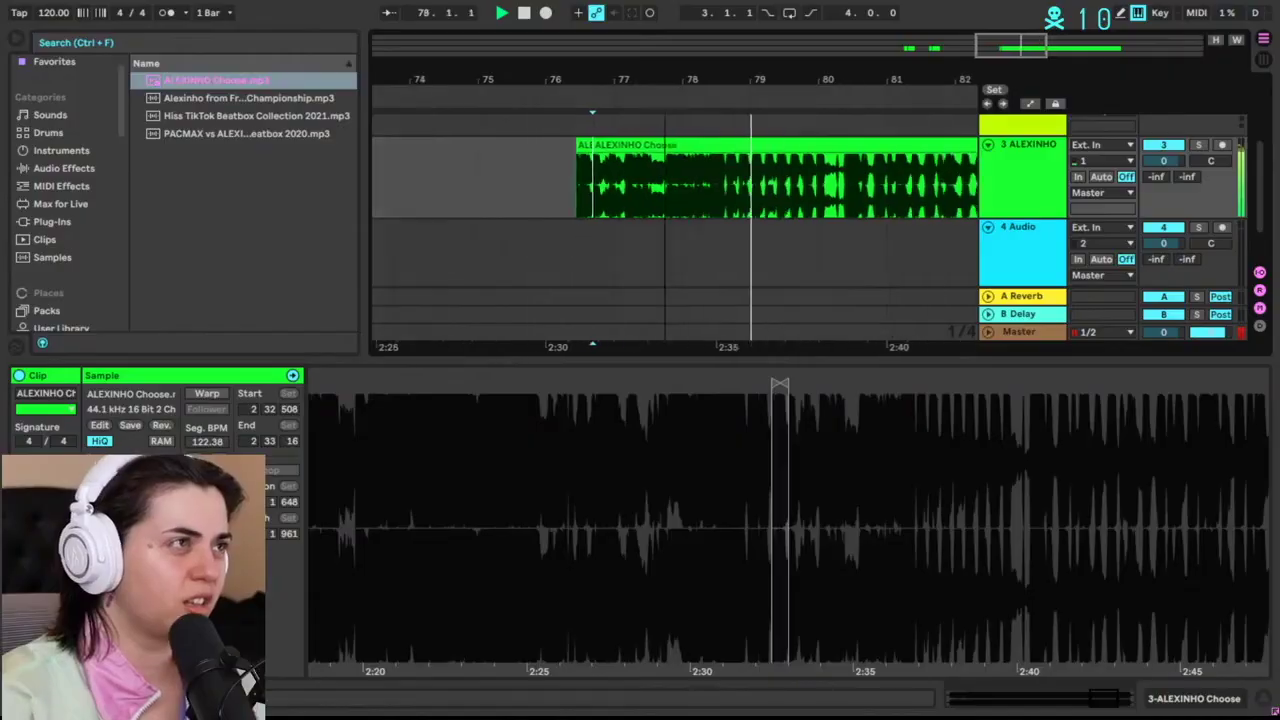
{"action": "left_click_drag", "start_coordinate": [766, 79], "coordinate": [740, 85]}
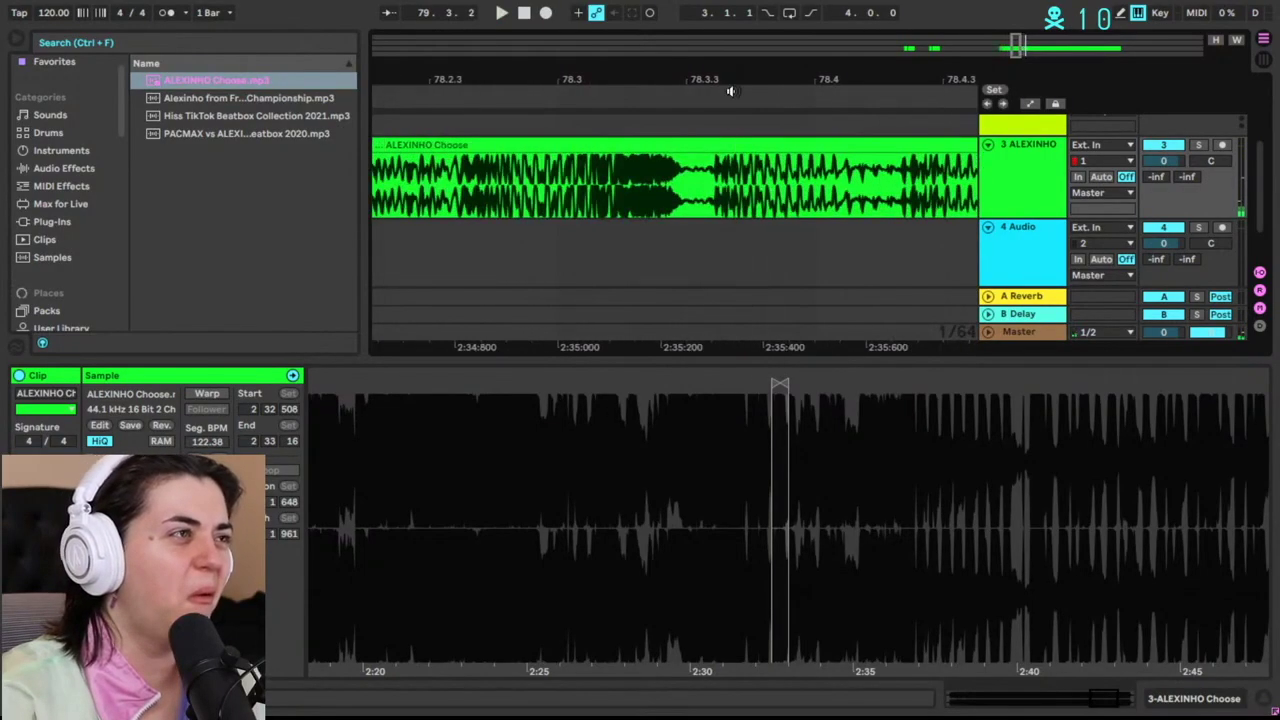
{"action": "left_click", "coordinate": [702, 190]}
{"action": "key", "text": "ctrl+e"}
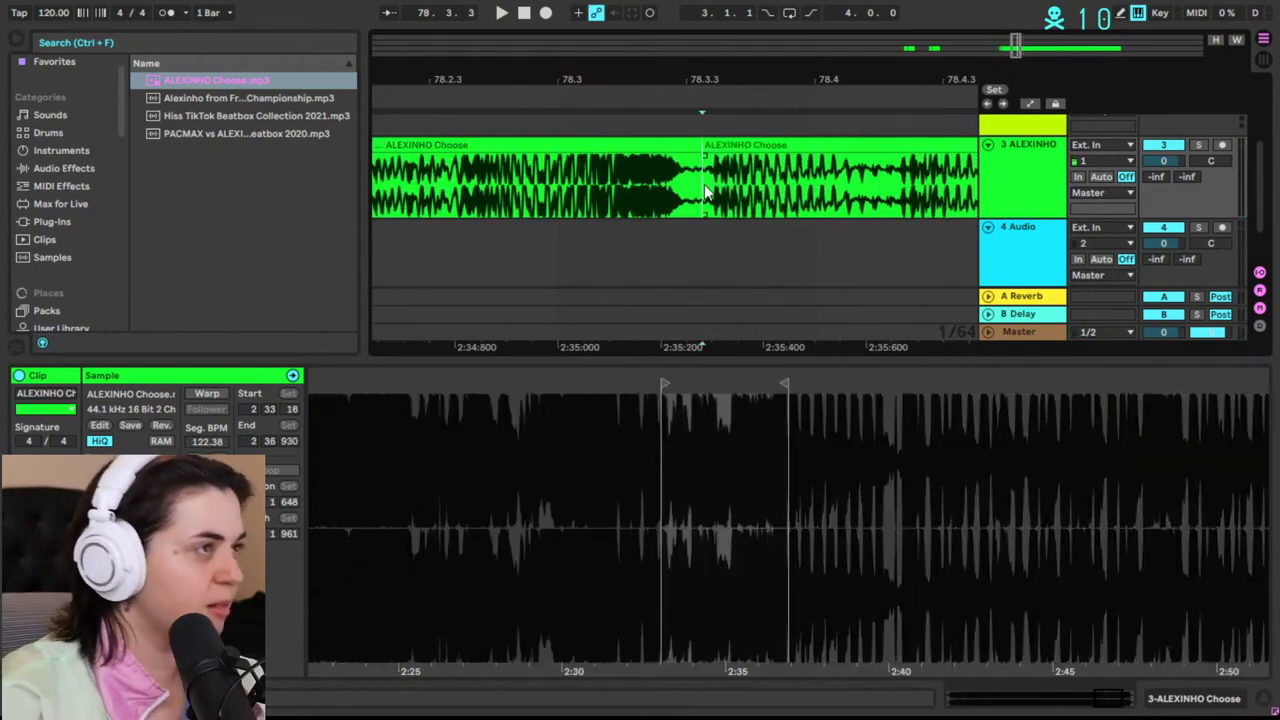
{"action": "left_click", "coordinate": [672, 162]}
{"action": "key", "text": "Delete"}
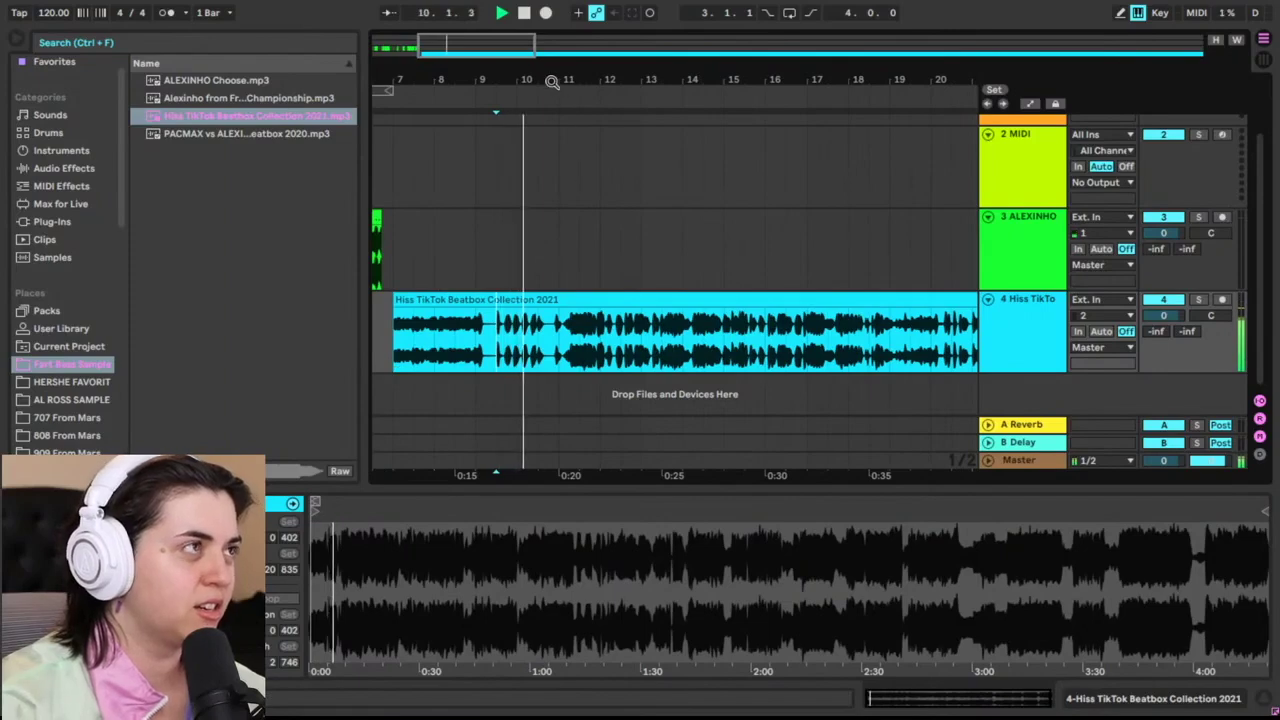
Step: Audition the isolated bass clips on the ALEXINHO track, including the Alexinho from France clip
{"action": "key", "text": "plus"}
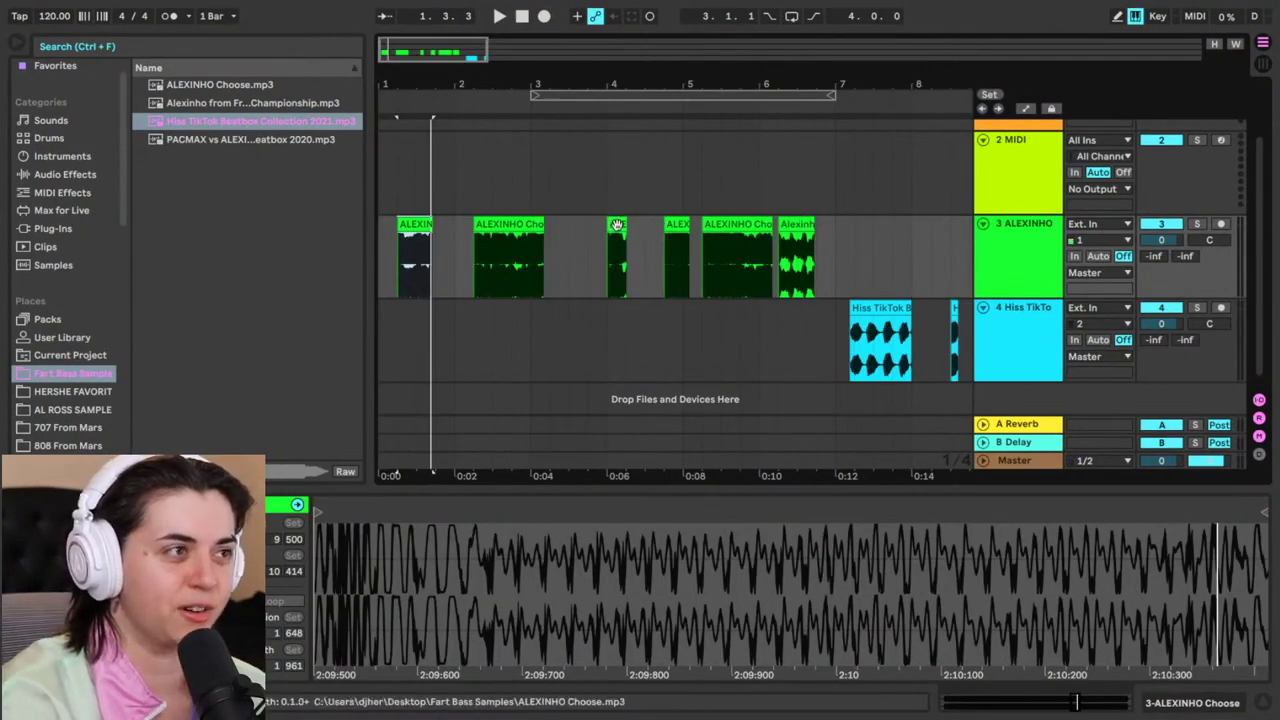
{"action": "left_click", "coordinate": [617, 224]}
{"action": "key", "text": "space"}
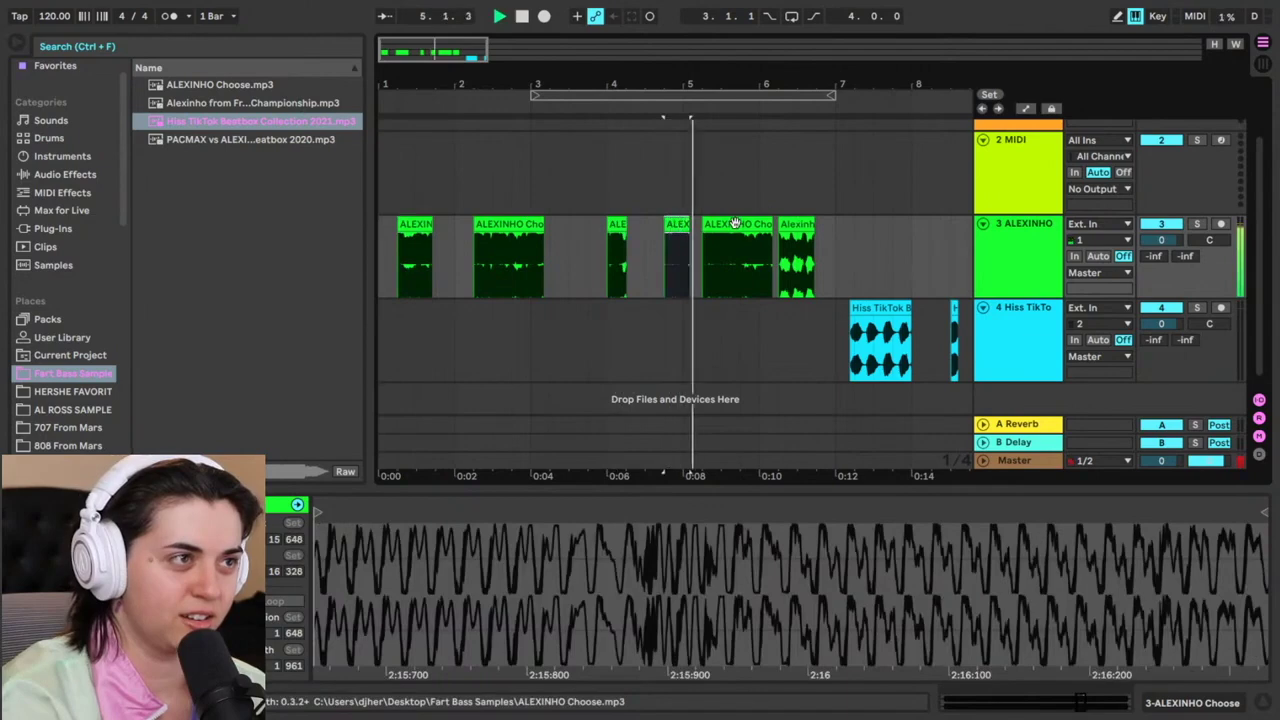
{"action": "left_click", "coordinate": [796, 224]}
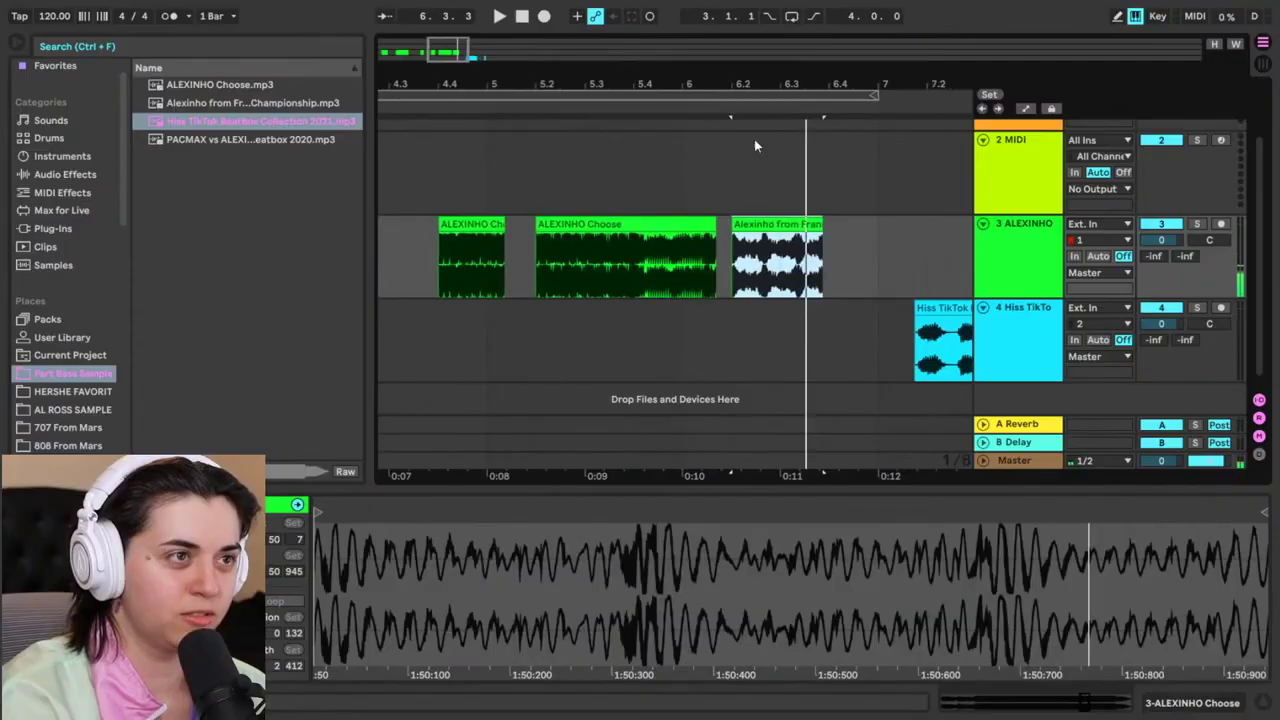
{"action": "left_click", "coordinate": [760, 258]}
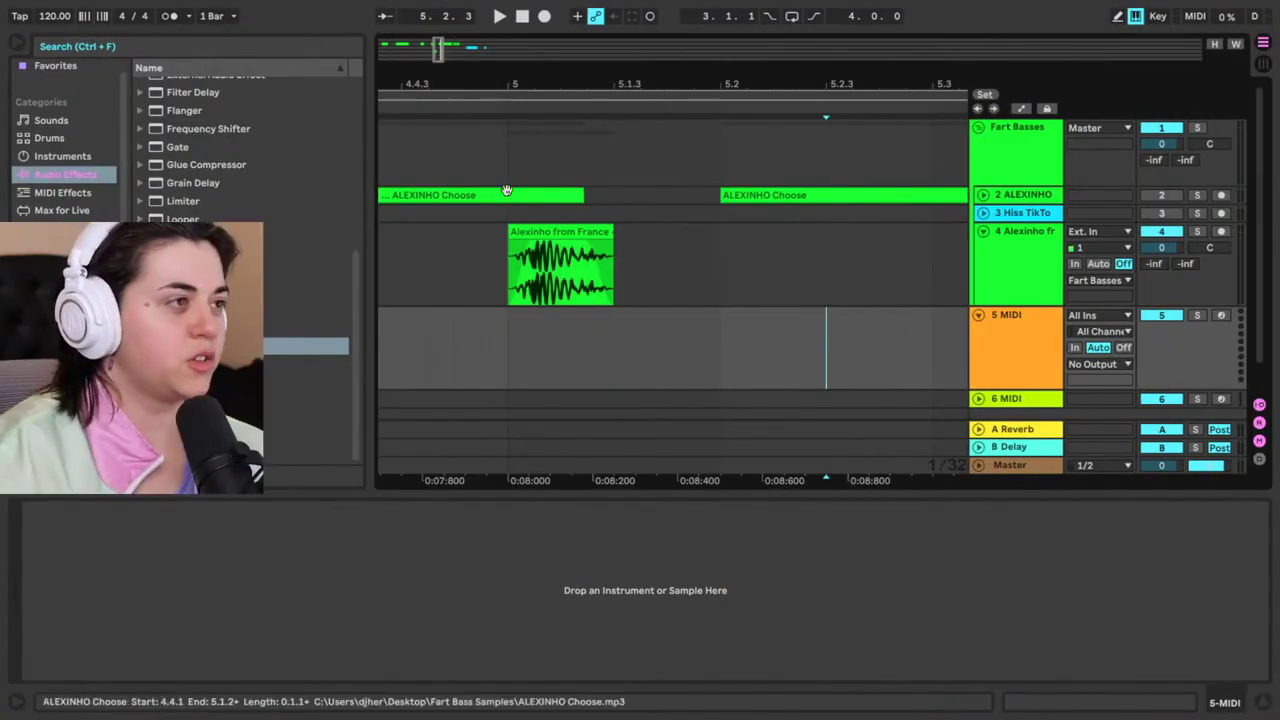
Step: Audition the Alexinho from France clip and open the sample settings of the Hiss TikTok clip on track 5
{"action": "left_click", "coordinate": [543, 233]}
{"action": "key", "text": "space"}
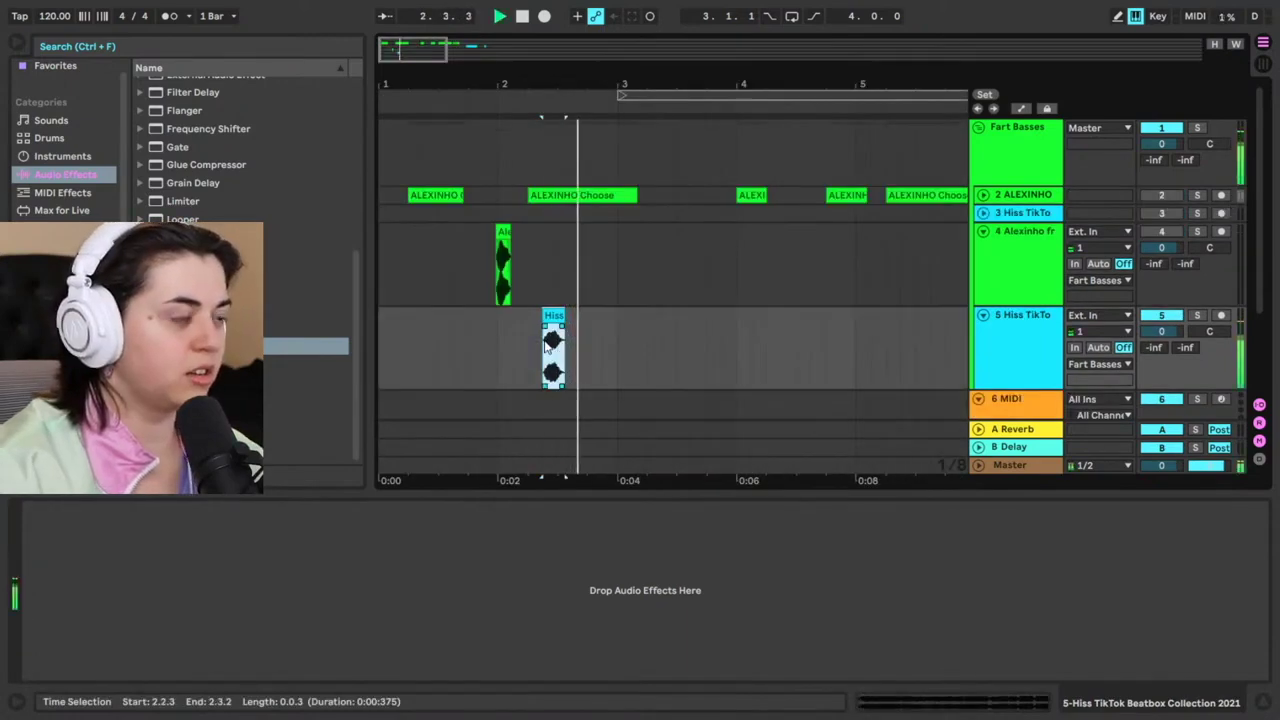
{"action": "double_click", "coordinate": [563, 340]}
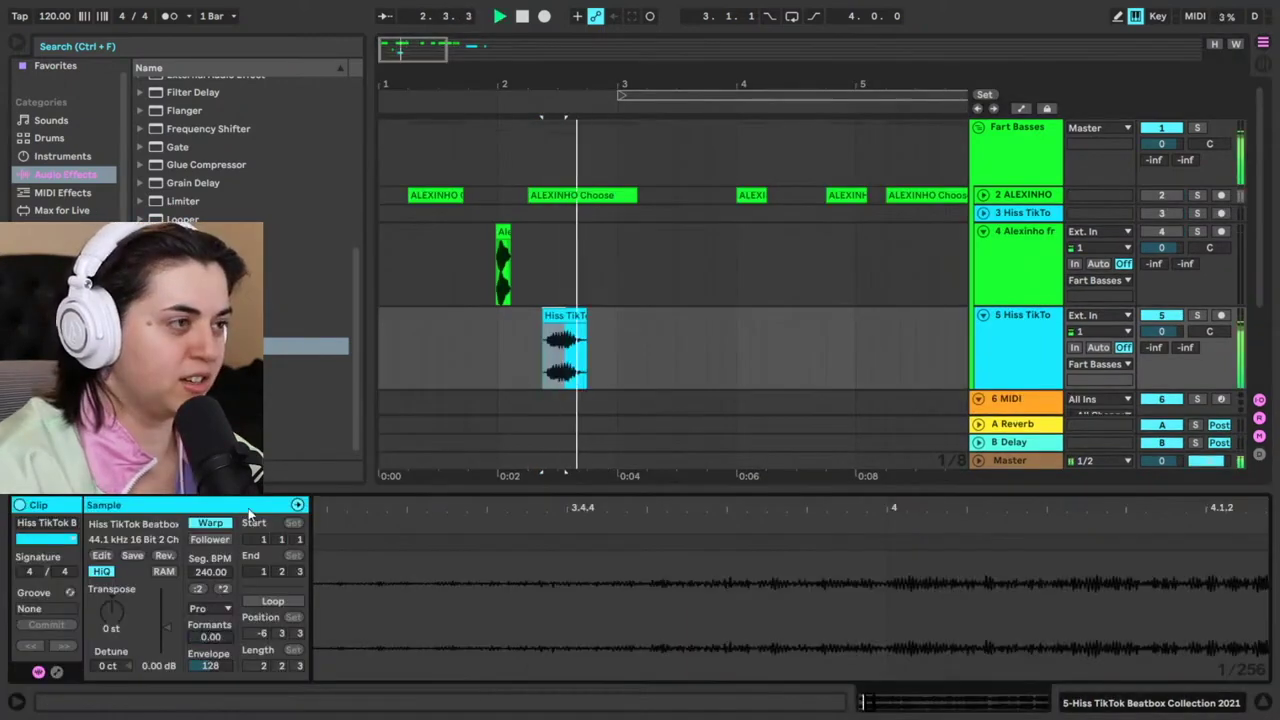
{"action": "scroll", "coordinate": [598, 305], "scroll_direction": "up", "scroll_amount": 3}
{"action": "left_click", "coordinate": [603, 307]}
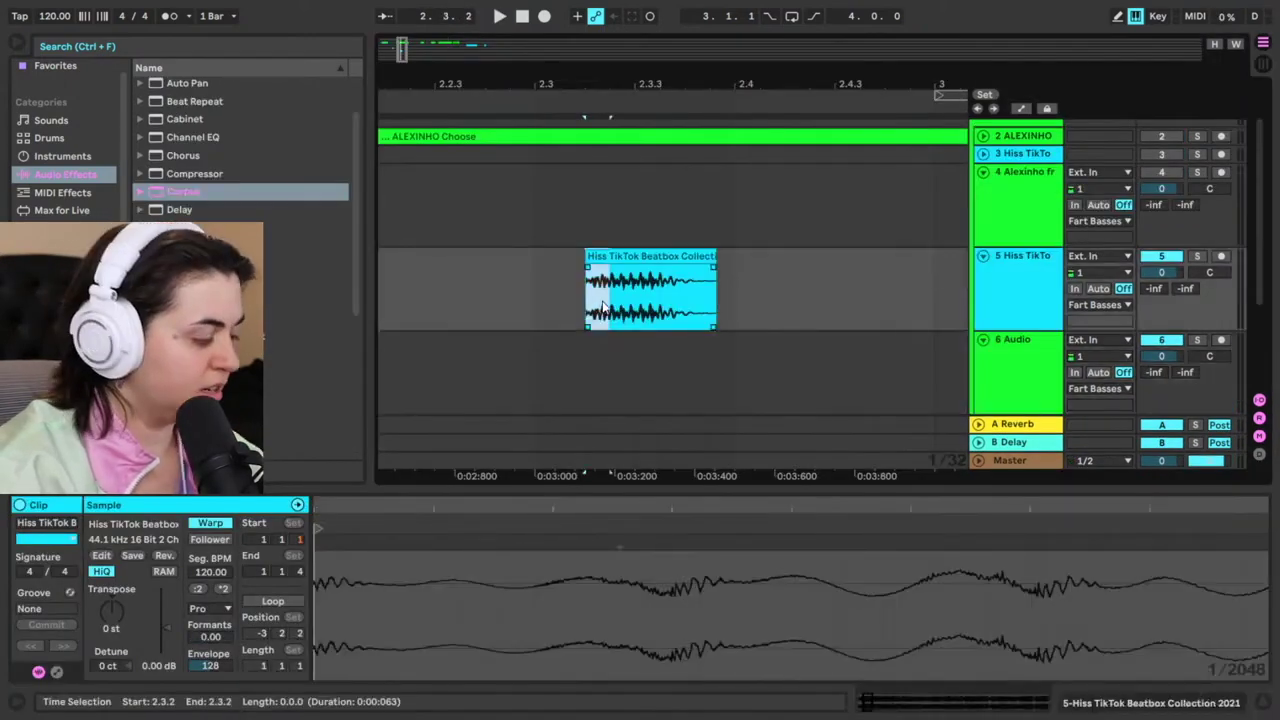
Step: Paste the short slice of the Hiss TikTok clip at about 2.3.2 on the empty 6 Audio track and audition it
{"action": "left_click", "coordinate": [592, 359]}
{"action": "key", "text": "ctrl+v"}
{"action": "key", "text": "space"}
{"action": "scroll", "coordinate": [630, 345], "scroll_direction": "up", "scroll_amount": 2}
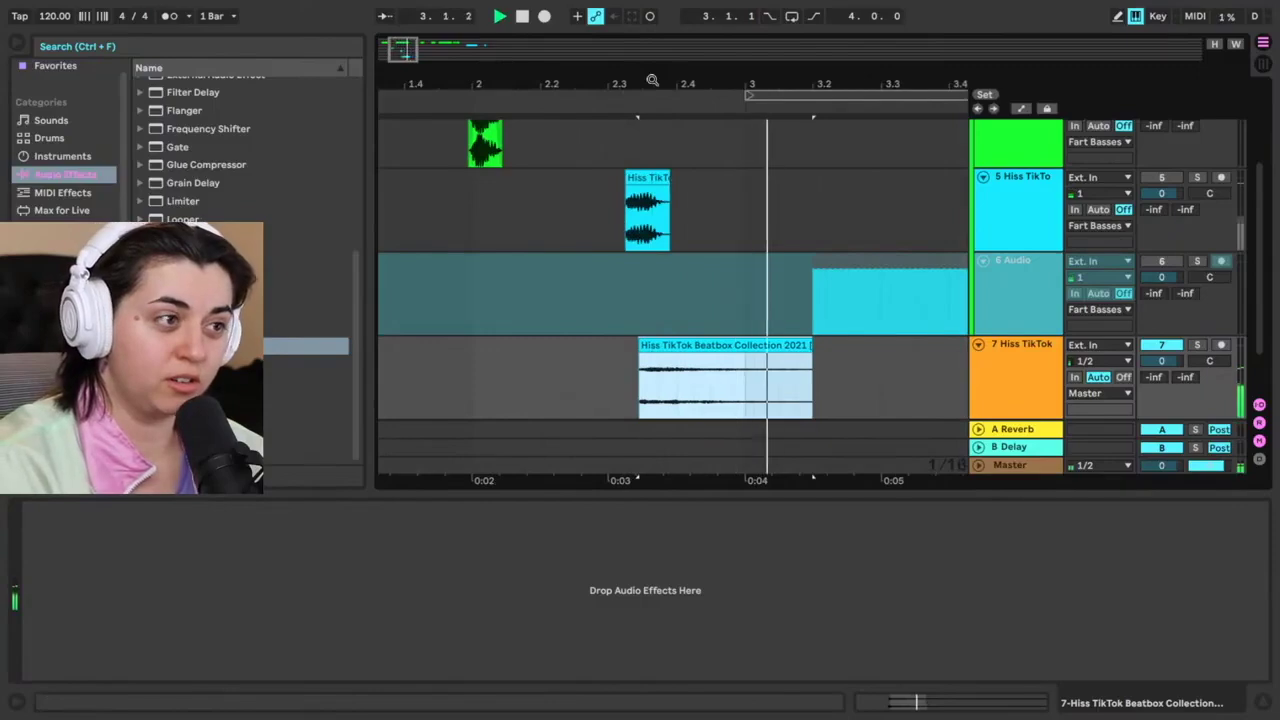
Step: Set the Dry/Wet of the Reverb on track 8 to 60% and collapse the OTT device
{"action": "key", "text": "shift+Tab"}
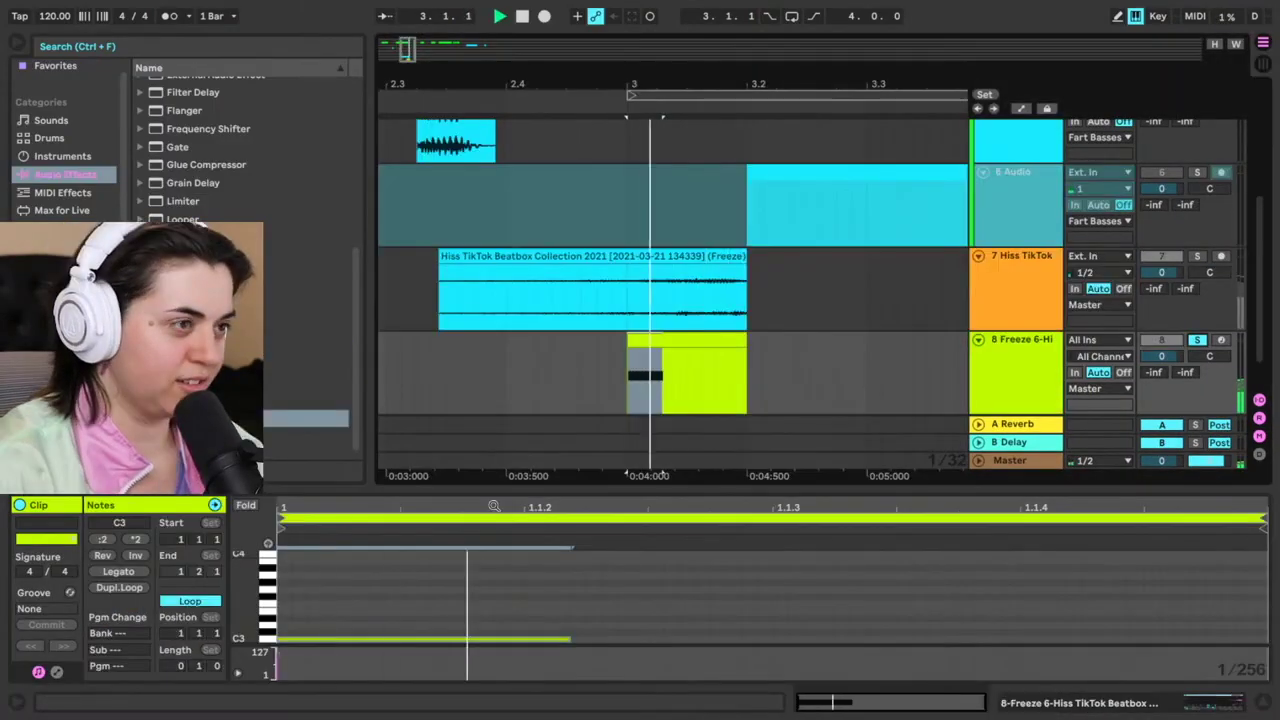
{"action": "key", "text": "shift+Tab"}
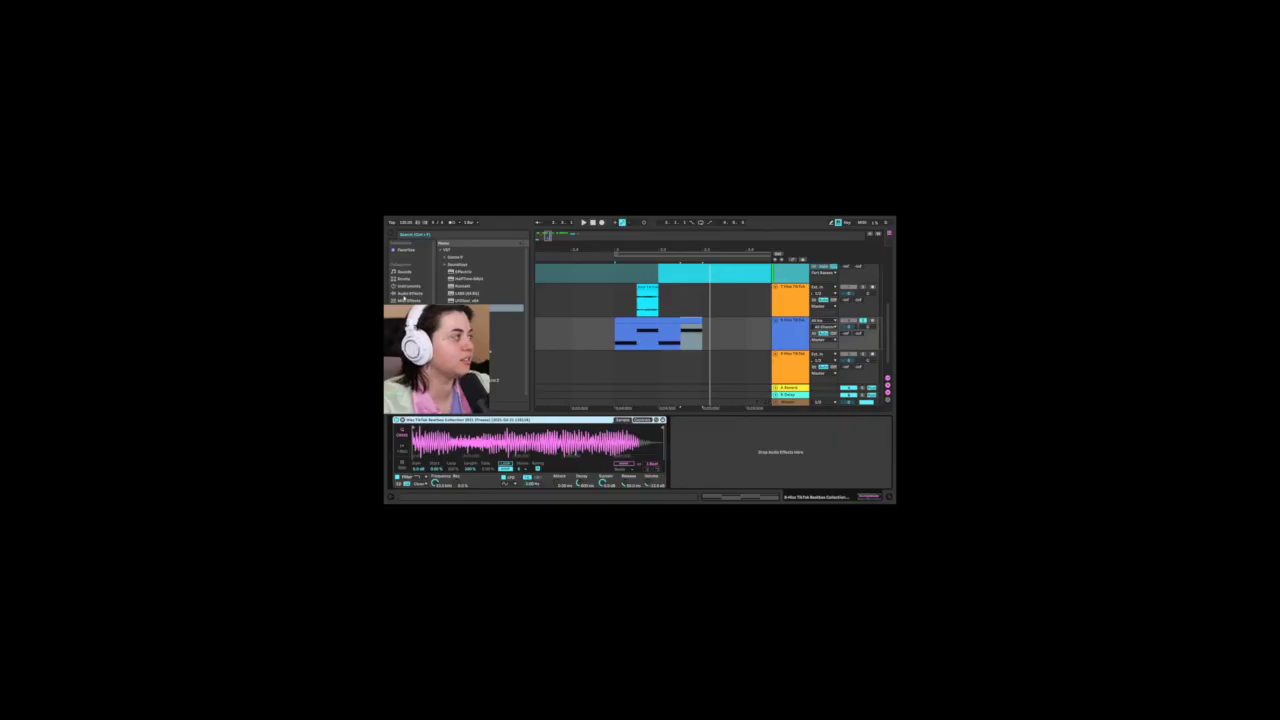
{"action": "left_click", "coordinate": [404, 296]}
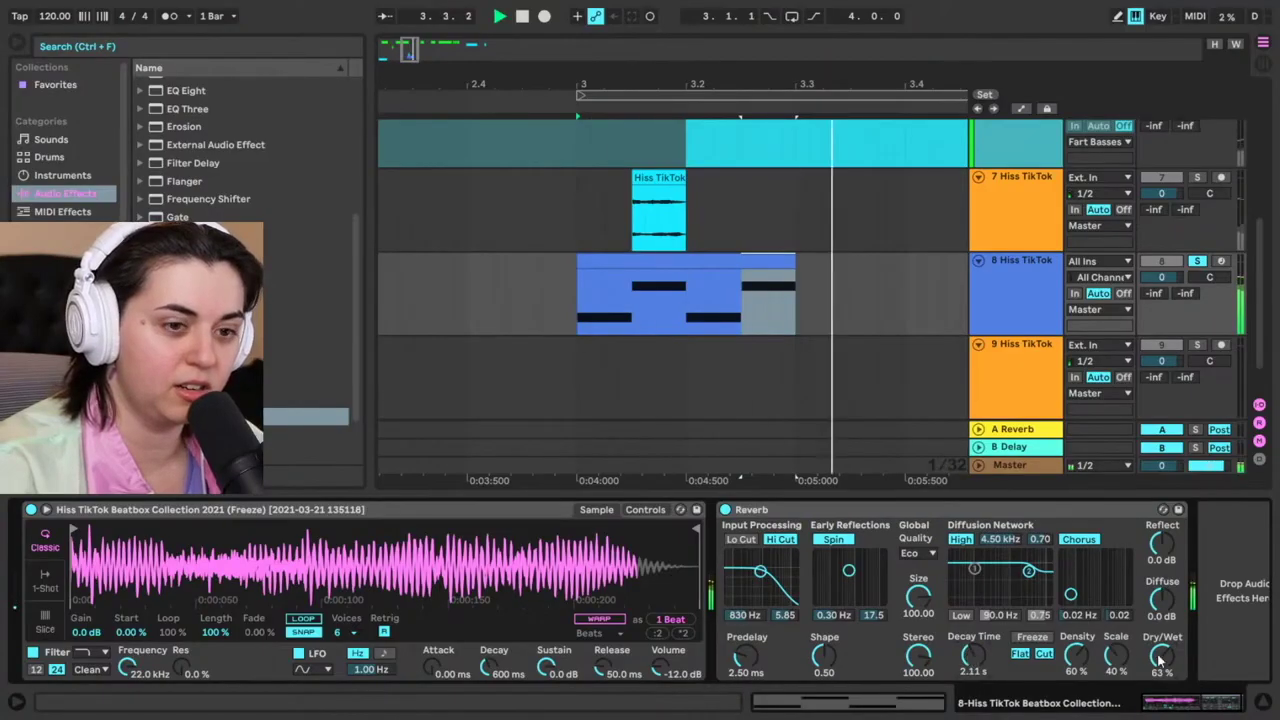
{"action": "left_click_drag", "start_coordinate": [1160, 660], "coordinate": [1160, 664]}
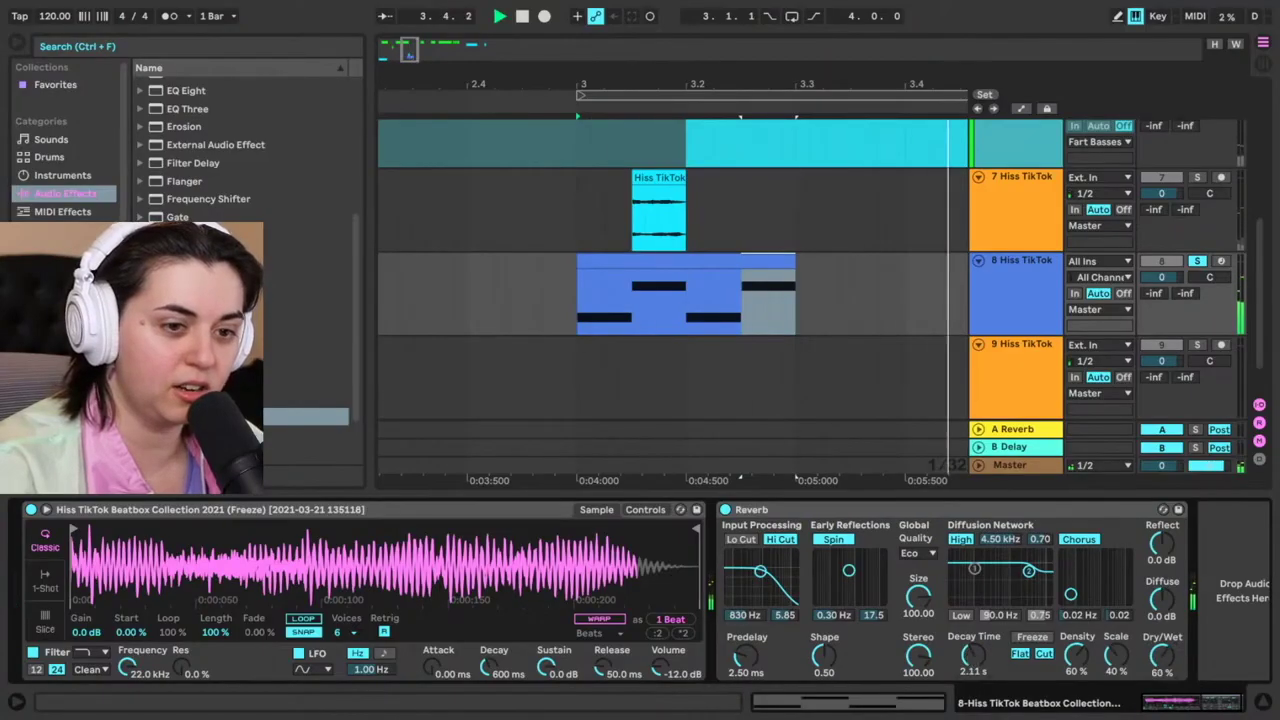
{"action": "key", "text": "space"}
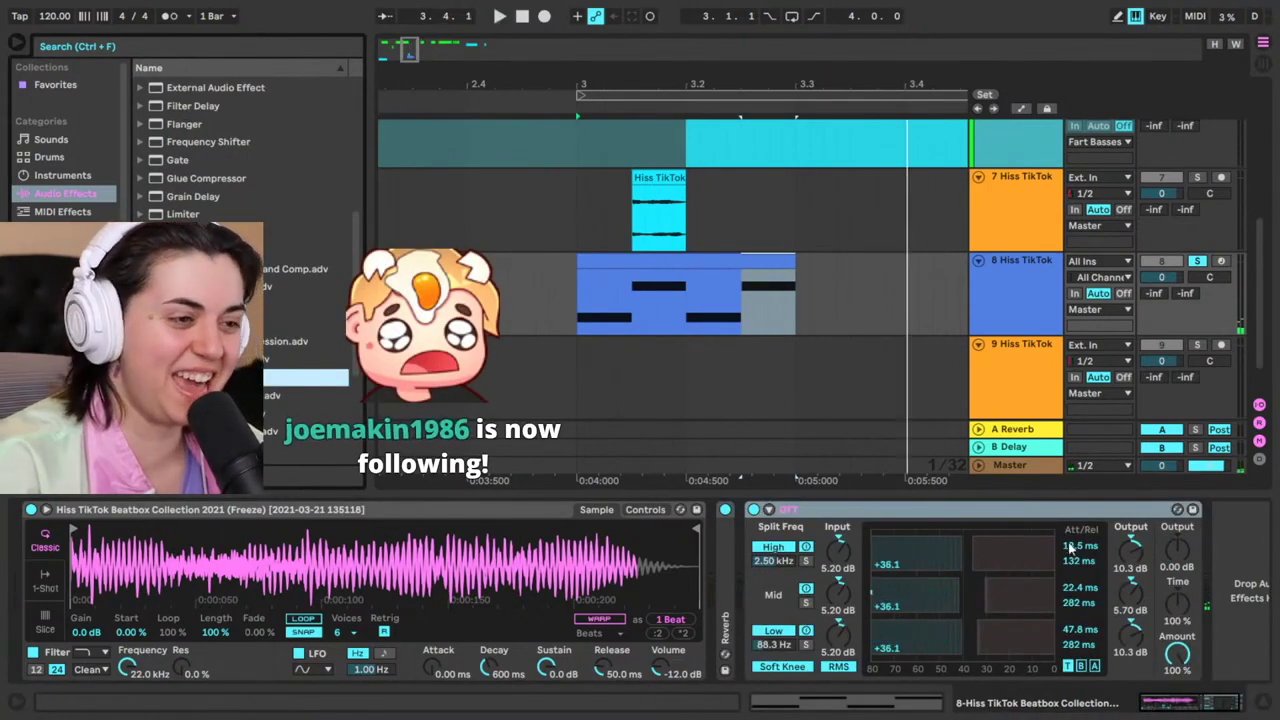
{"action": "double_click", "coordinate": [888, 512]}
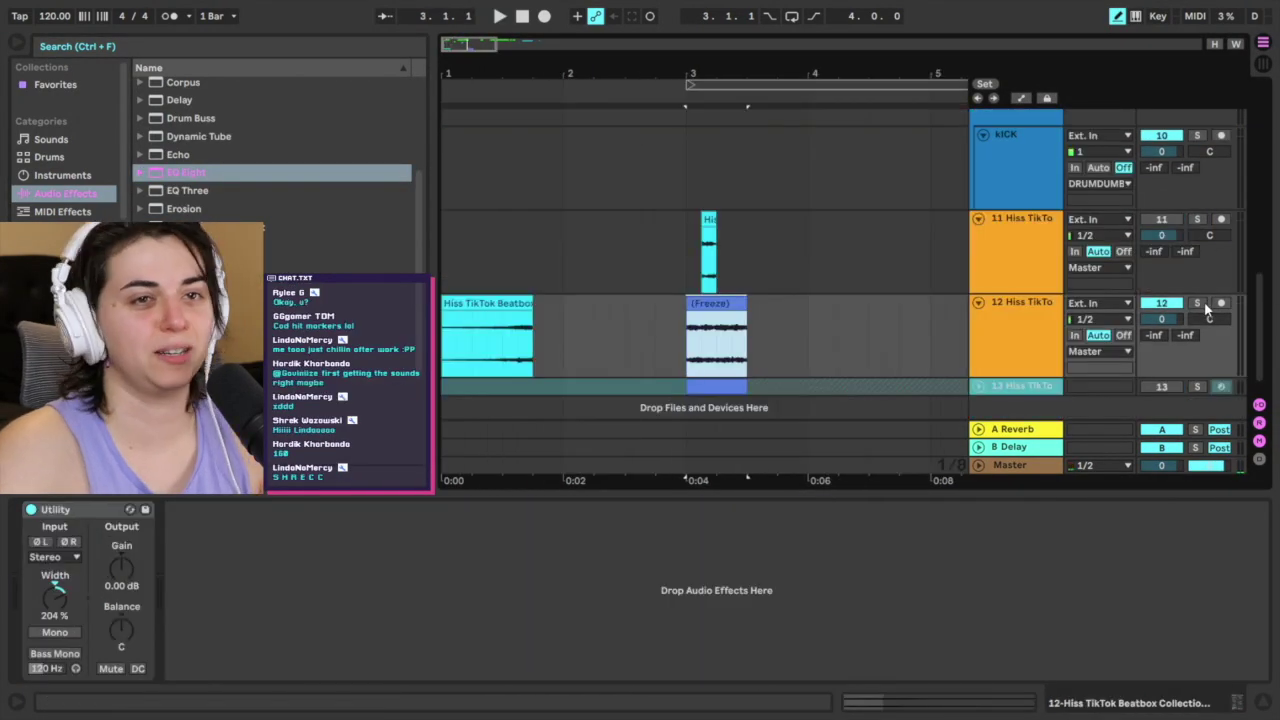
Step: Copy the Utility device from track 12 onto the Freeze track 13 and solo track 13
{"action": "key", "text": "space"}
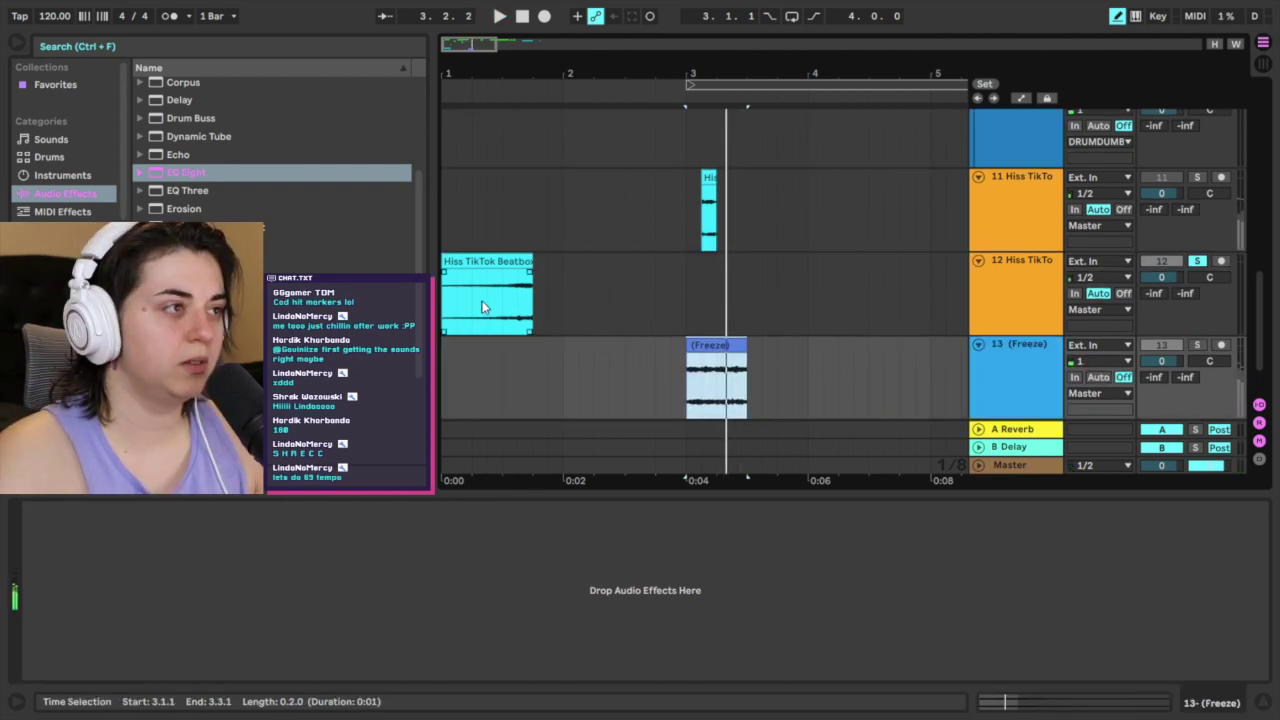
{"action": "left_click", "coordinate": [1001, 282]}
{"action": "left_click", "coordinate": [70, 512]}
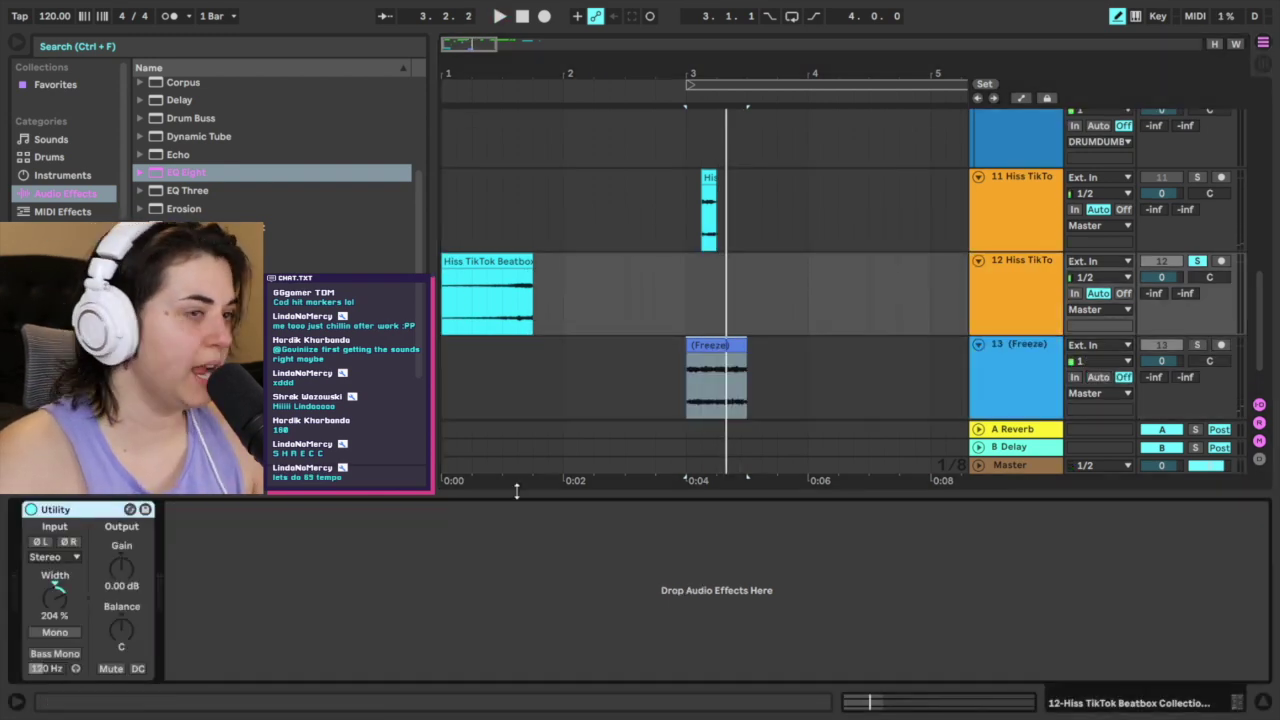
{"action": "left_click", "coordinate": [1195, 345]}
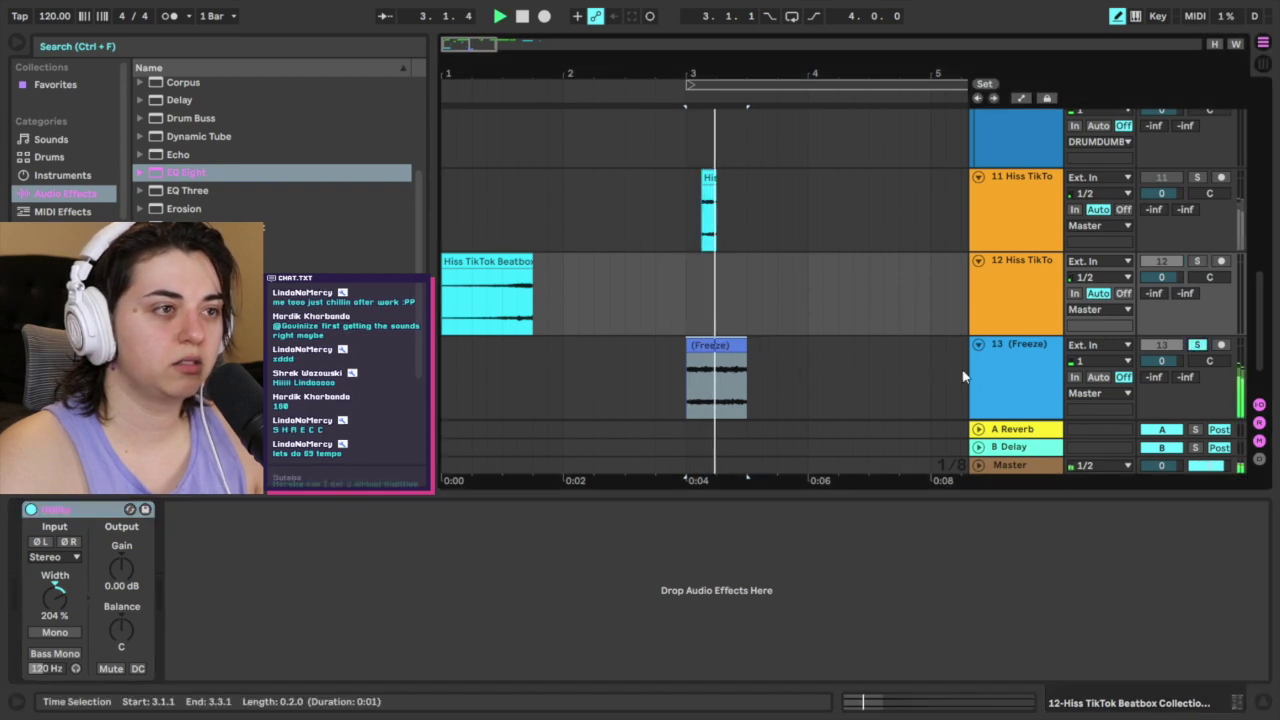
{"action": "left_click", "coordinate": [942, 395]}
{"action": "key", "text": "ctrl+v"}
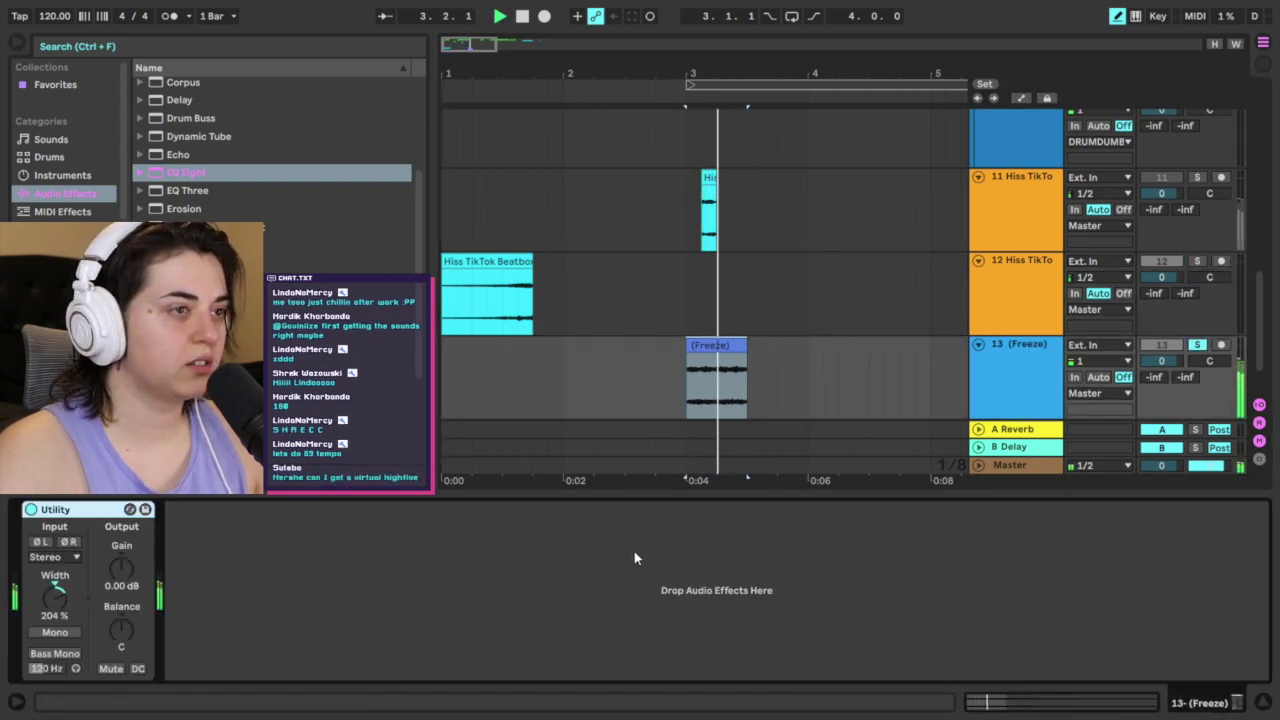
Step: Open the Freeze clip on track 13, transpose it to -25 st and audition it
{"action": "left_click", "coordinate": [1012, 392]}
{"action": "key", "text": "space"}
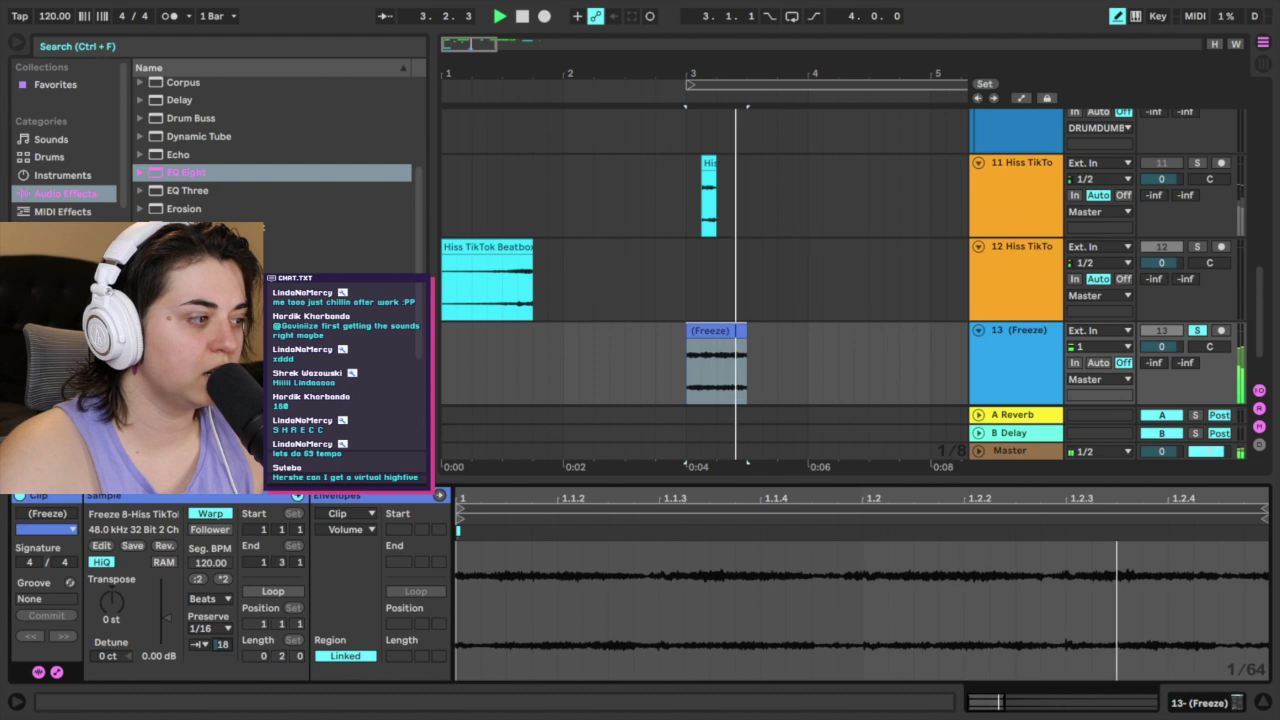
{"action": "key", "text": "space"}
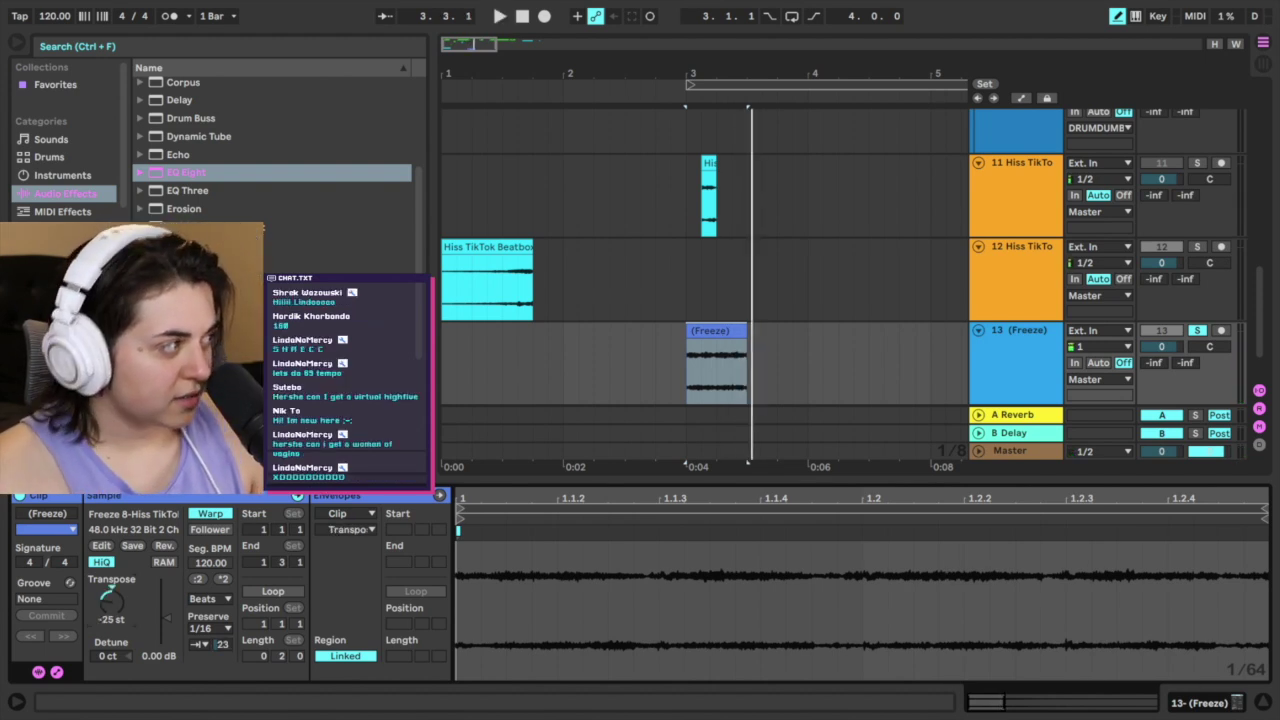
Step: Add an Audio Effect Rack preset after the Utility on track 13, collapse the first rack and audition the sound
{"action": "left_click", "coordinate": [62, 392]}
{"action": "scroll", "coordinate": [277, 250], "scroll_direction": "down", "scroll_amount": 1}
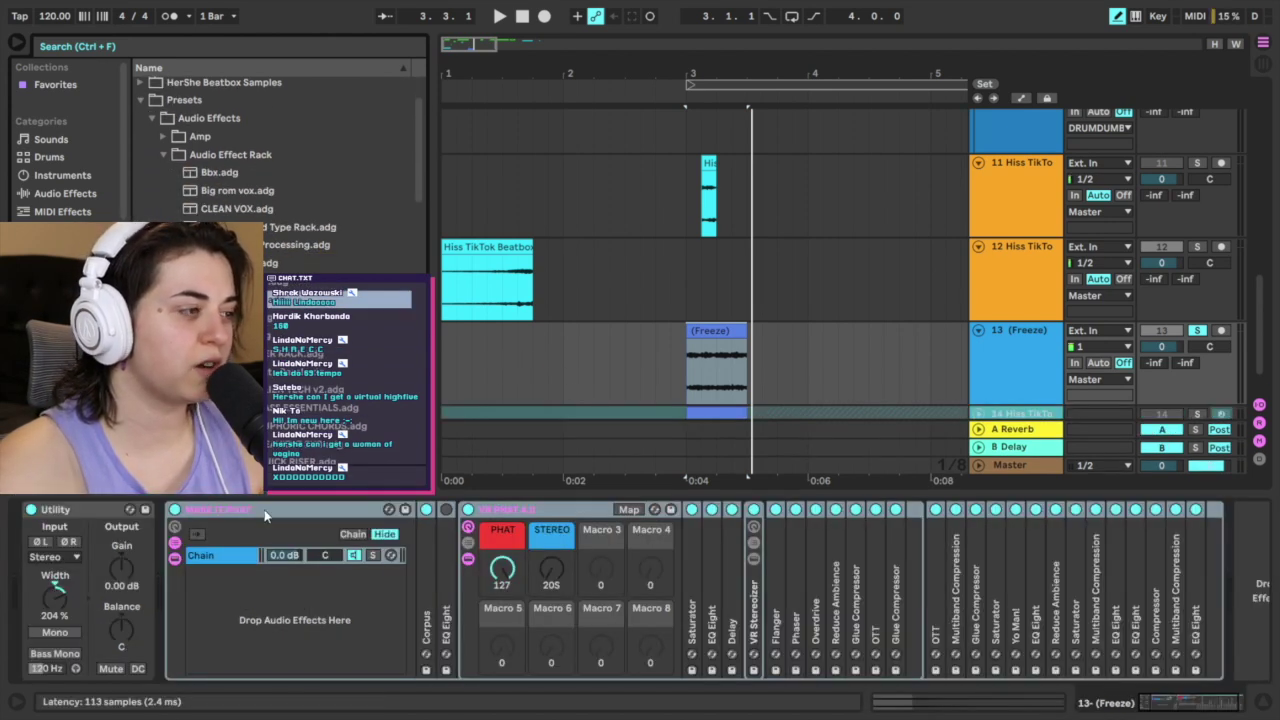
{"action": "double_click", "coordinate": [267, 511]}
{"action": "key", "text": "space"}
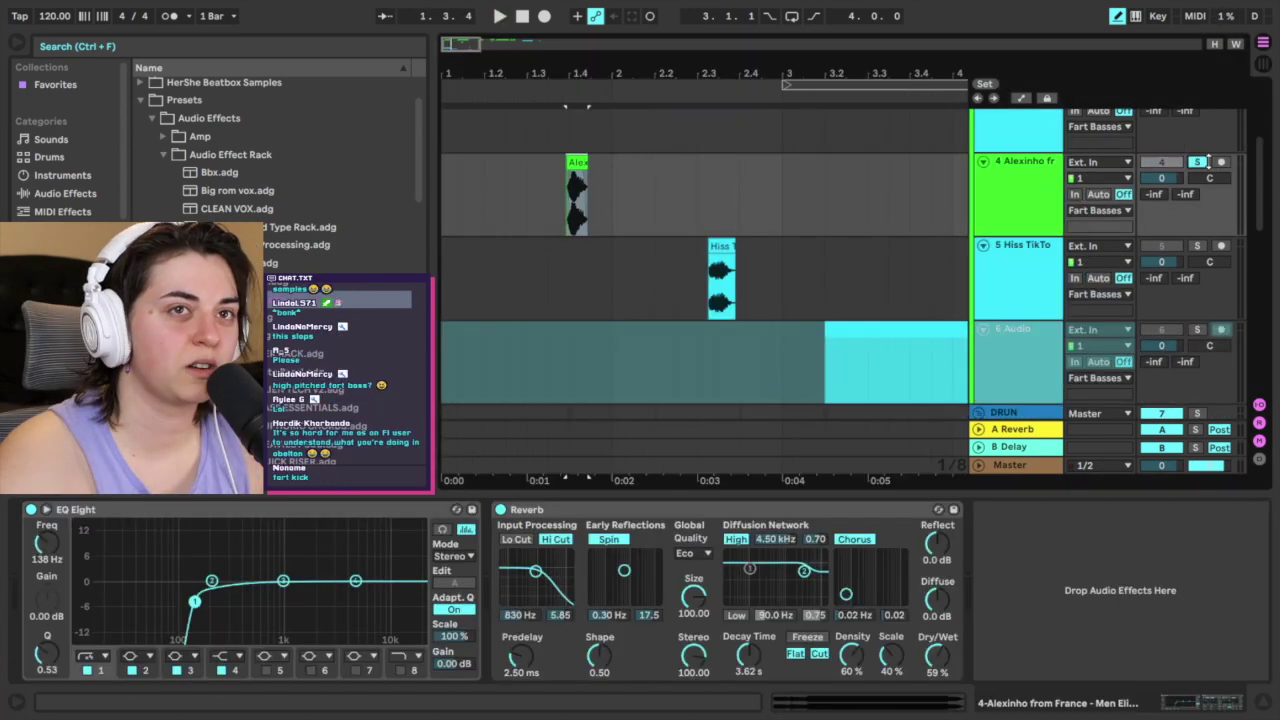
Step: Audition the soloed Alexinho from France clip on track 4 with its EQ Eight and Reverb
{"action": "key", "text": "space"}
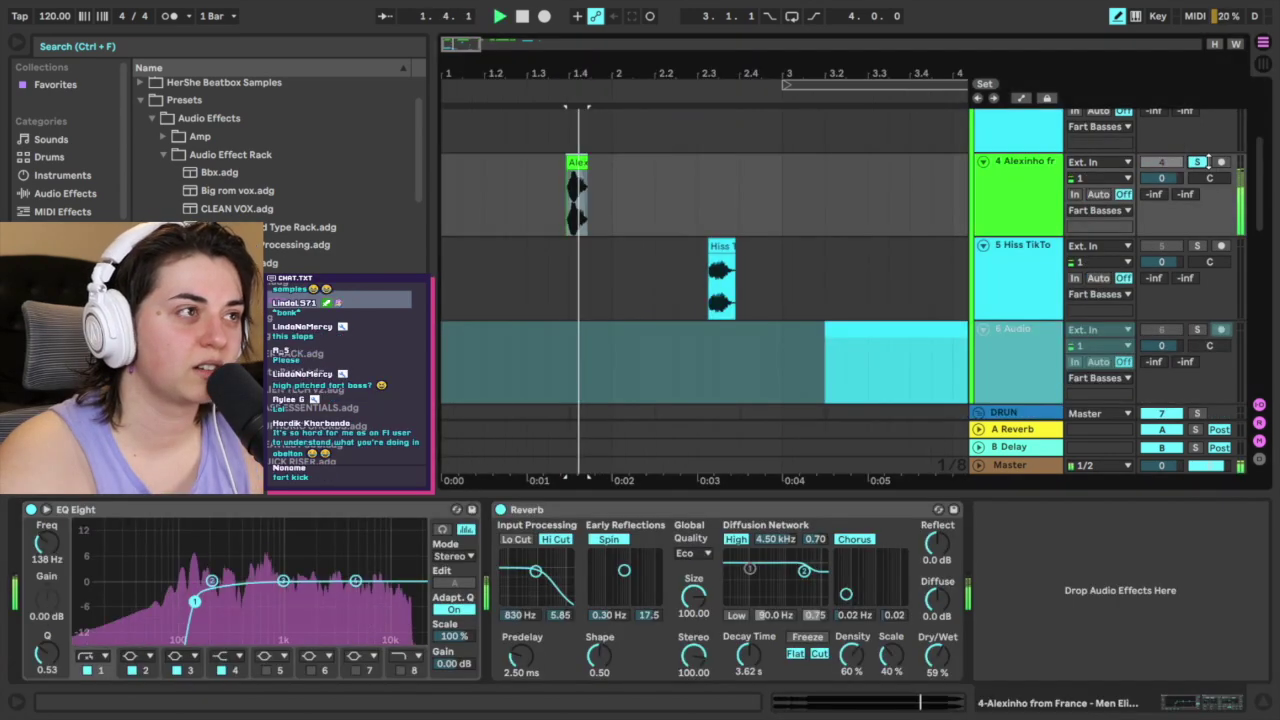
{"action": "scroll", "coordinate": [838, 240], "scroll_direction": "up", "scroll_amount": 3}
{"action": "scroll", "coordinate": [840, 241], "scroll_direction": "down", "scroll_amount": 5}
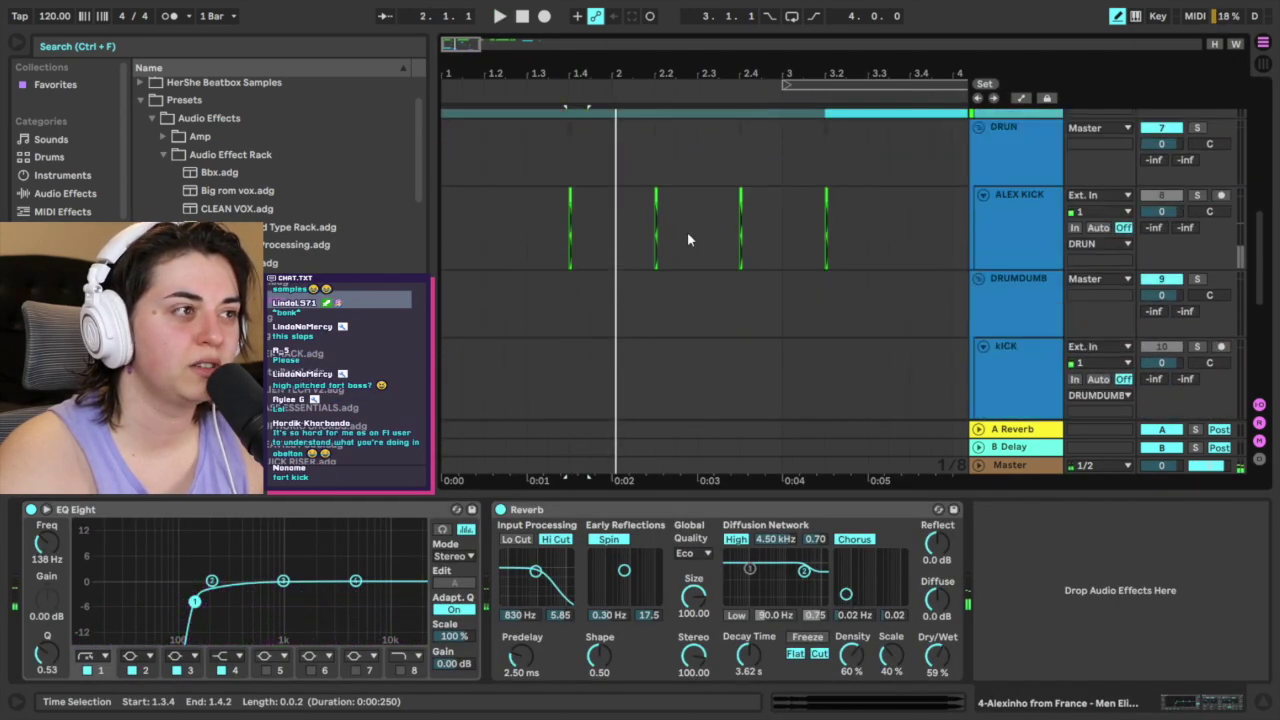
Step: Solo the ALEX KICK track and audition its first kick at beat 1.4
{"action": "left_click_drag", "start_coordinate": [561, 74], "coordinate": [567, 127]}
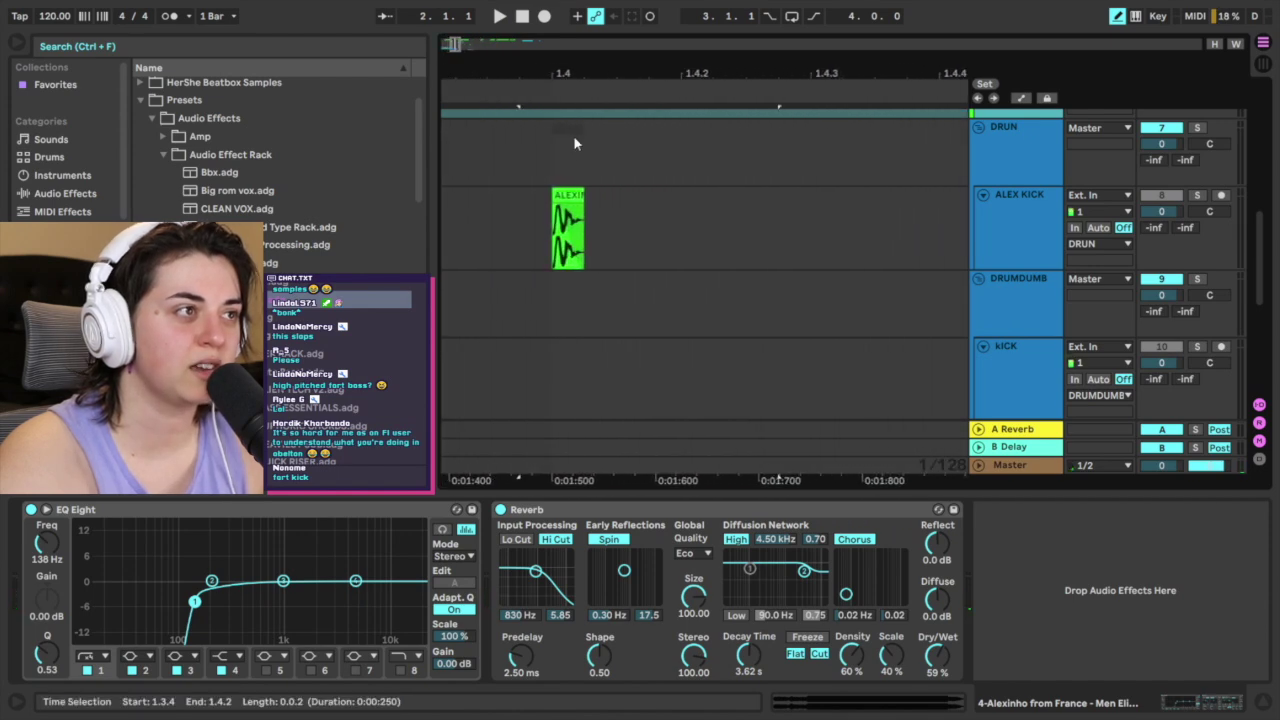
{"action": "left_click", "coordinate": [1060, 195]}
{"action": "left_click", "coordinate": [1200, 196]}
{"action": "key", "text": "space"}
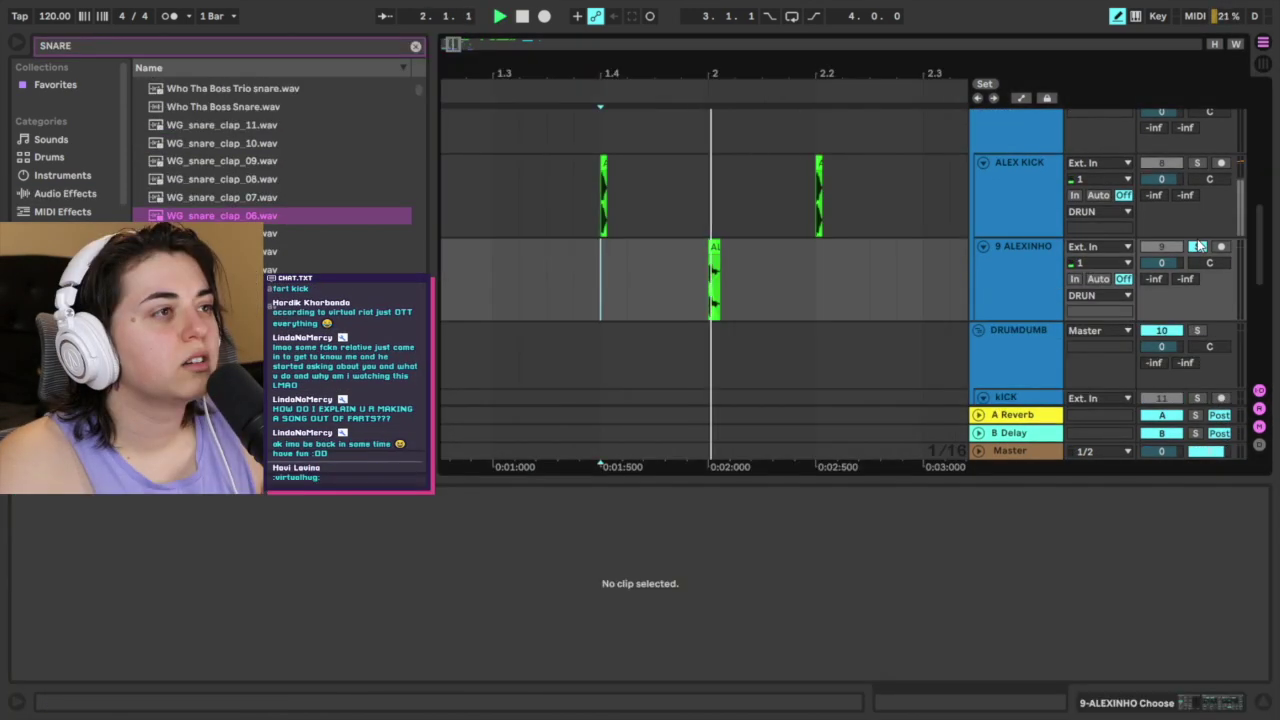
Step: Audition the soloed clips on the 9 ALEXINHO track, starting from bar 1
{"action": "left_click", "coordinate": [1207, 236]}
{"action": "left_click", "coordinate": [1203, 247]}
{"action": "key", "text": "space"}
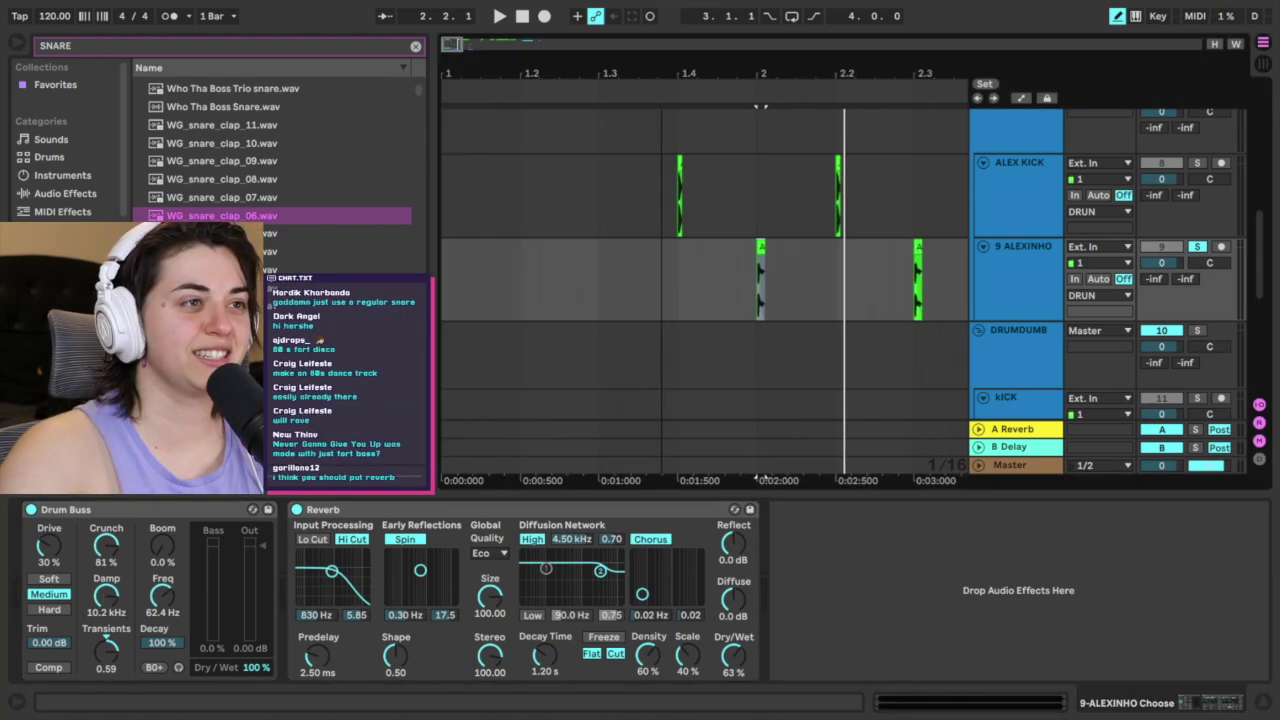
{"action": "scroll", "coordinate": [507, 274], "scroll_direction": "down", "scroll_amount": 1}
{"action": "left_click", "coordinate": [452, 295]}
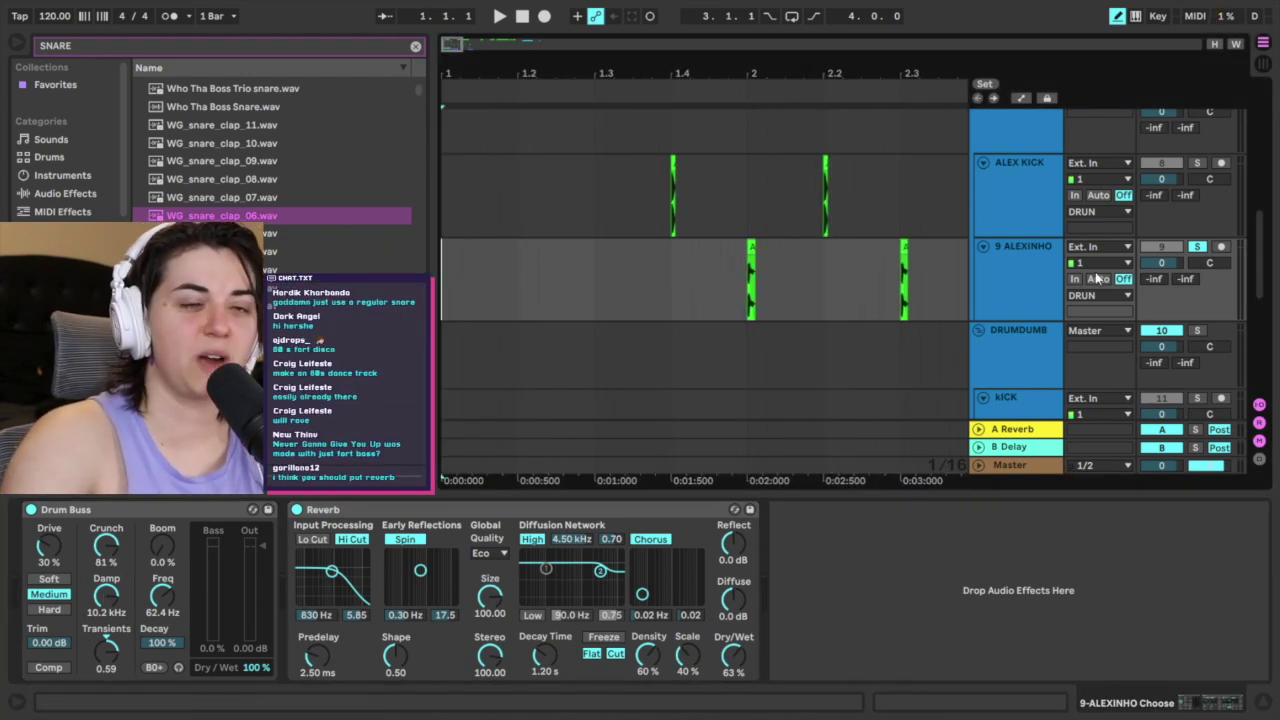
{"action": "key", "text": "space"}
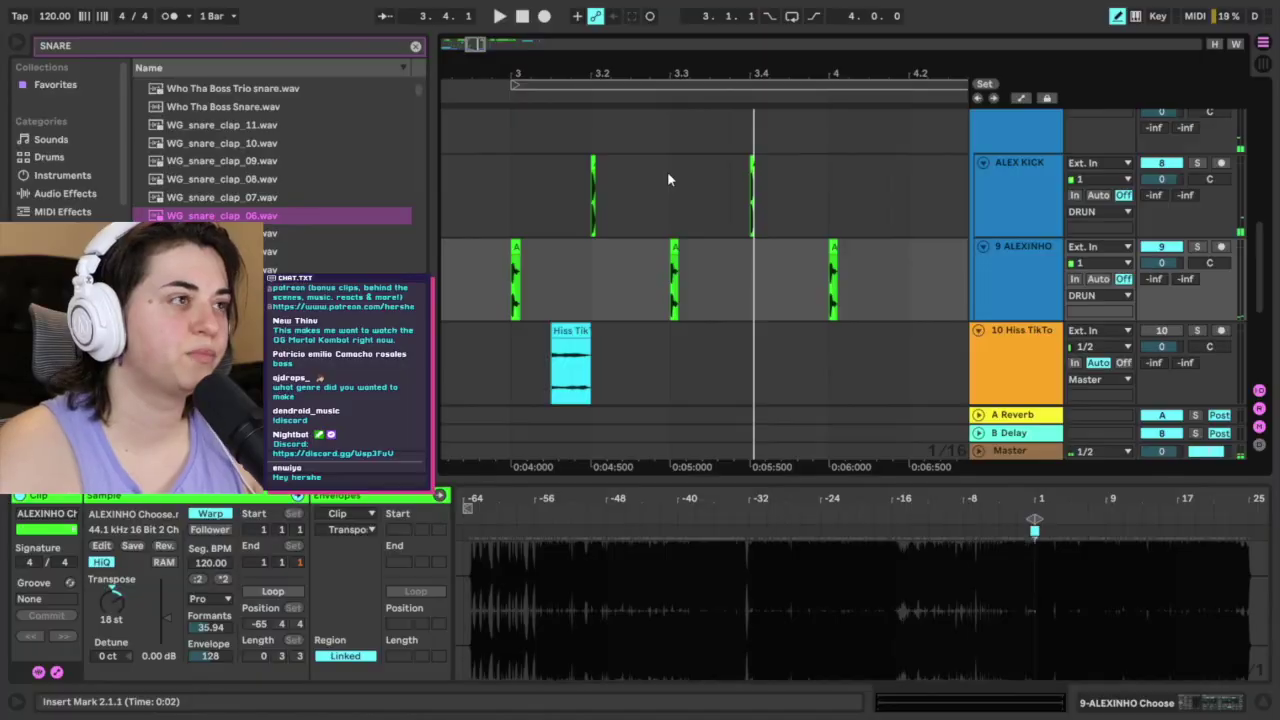
Step: Go to the Hiss TikTok Beatbox Collection 2021 clip around bar 7 on track 3 and select a short section inside it
{"action": "left_click", "coordinate": [667, 171]}
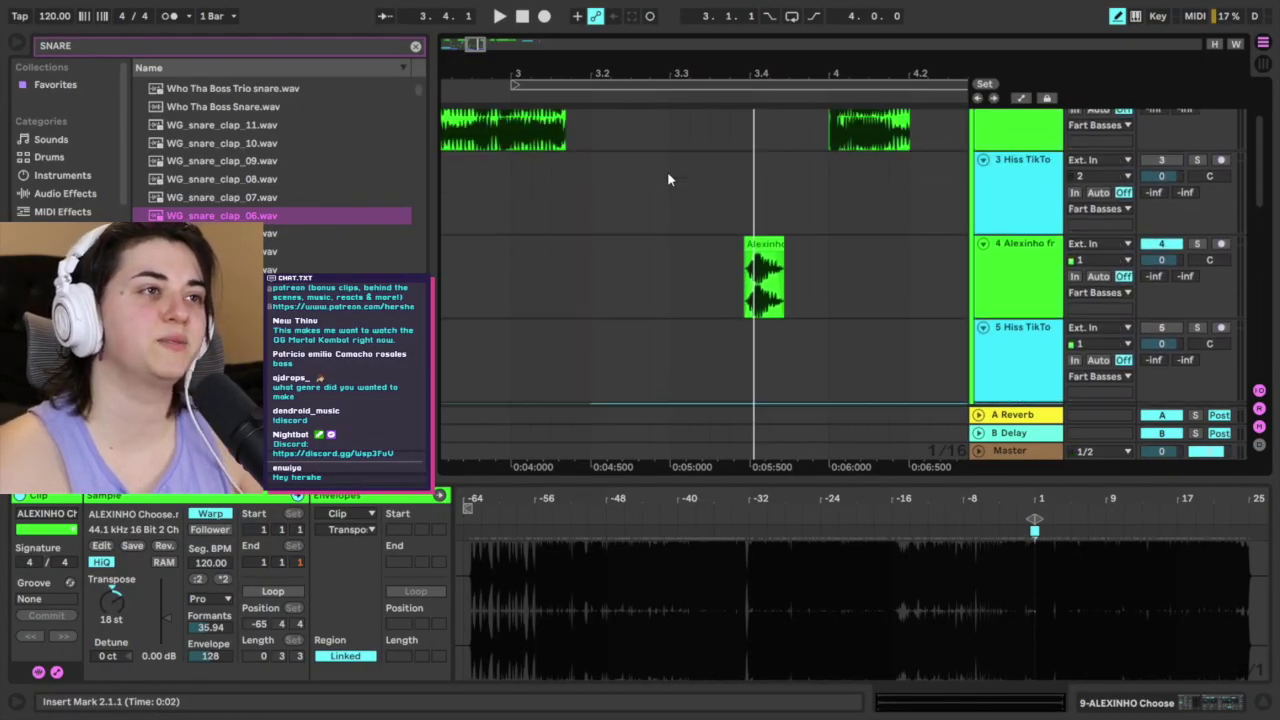
{"action": "left_click", "coordinate": [695, 240]}
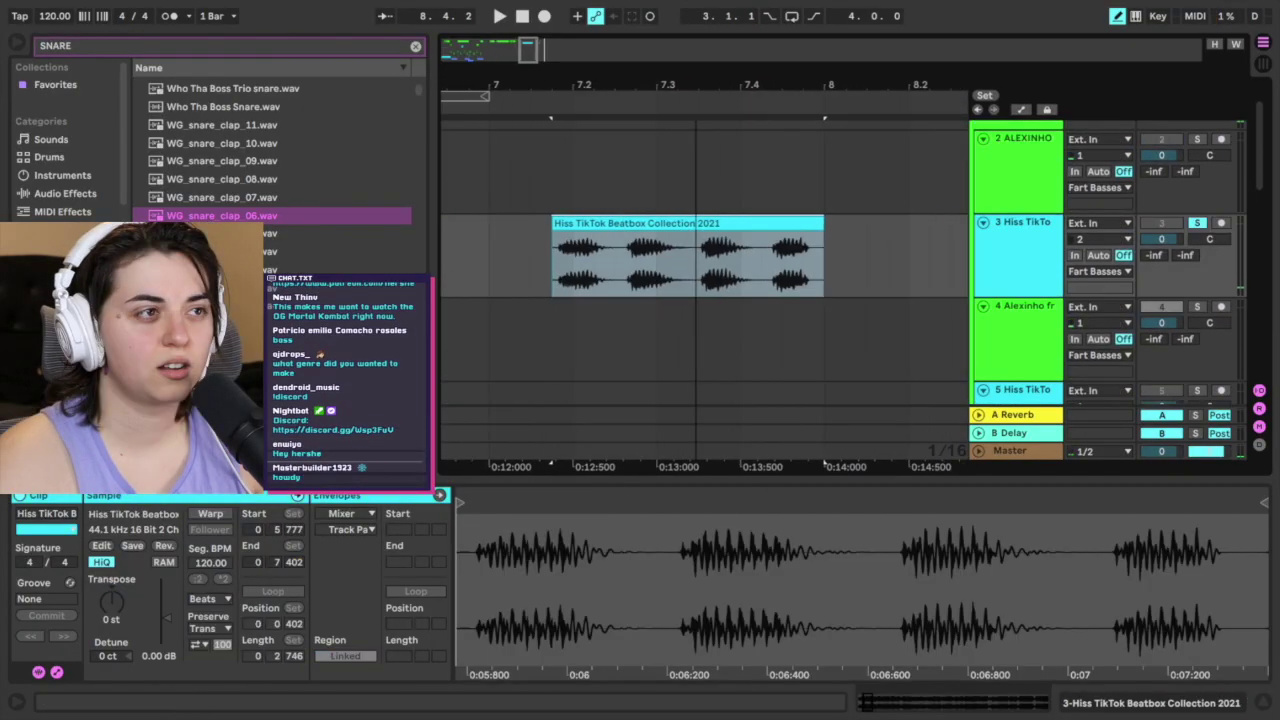
{"action": "scroll", "coordinate": [687, 245], "scroll_direction": "up", "scroll_amount": 3}
{"action": "left_click", "coordinate": [691, 270]}
{"action": "left_click_drag", "start_coordinate": [689, 270], "coordinate": [703, 268]}
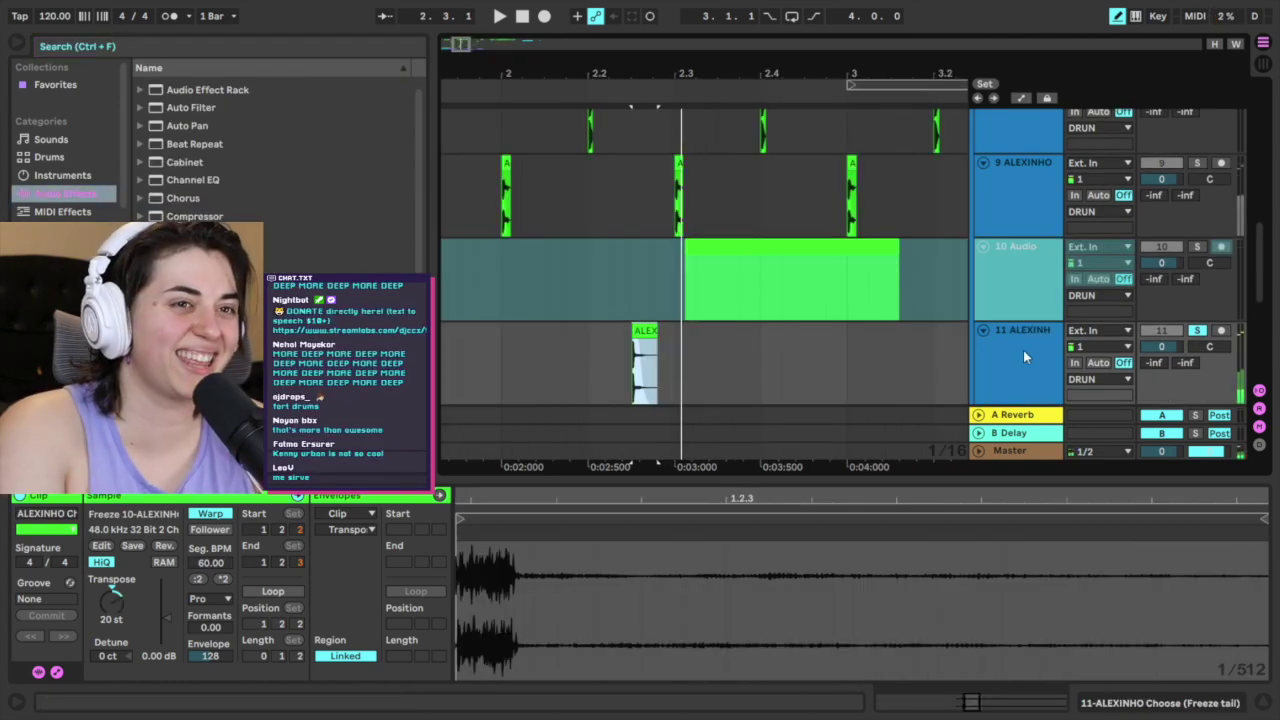
Step: Rename the track holding the ALEXINHO Choose freeze-tail clip as ALEX HAT and turn off its solo
{"action": "left_click", "coordinate": [1026, 342]}
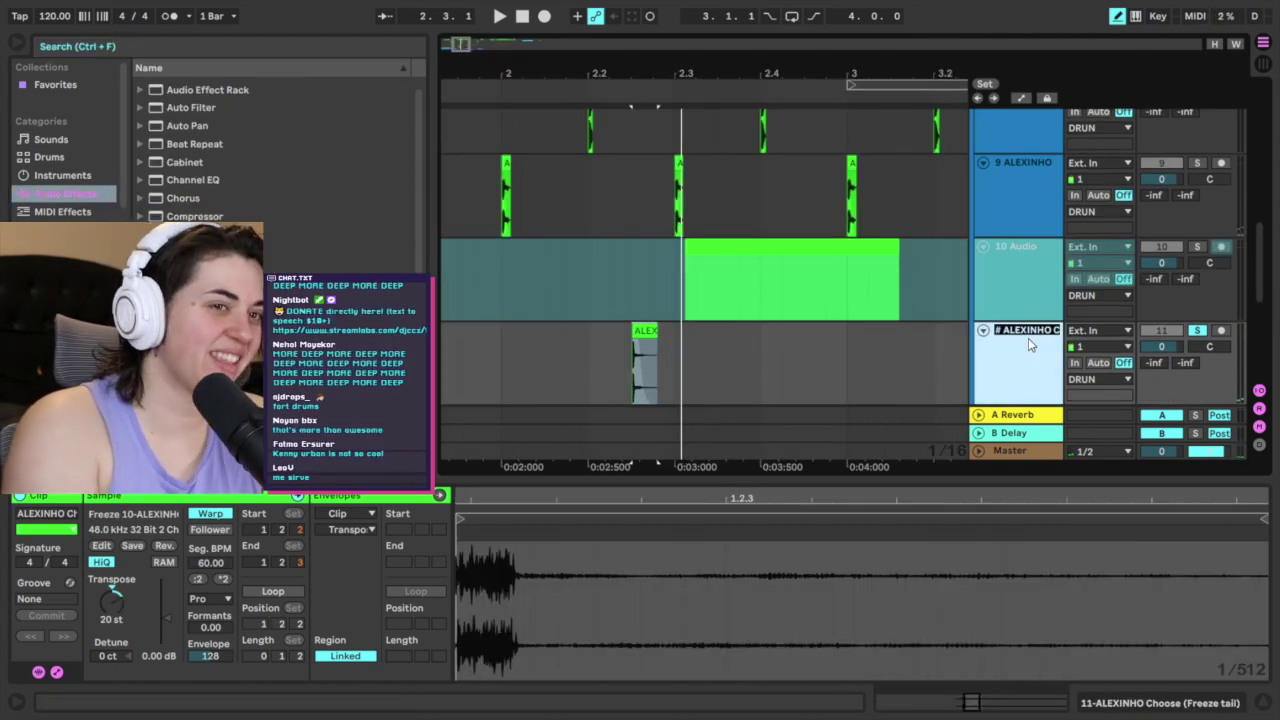
{"action": "left_click", "coordinate": [499, 243]}
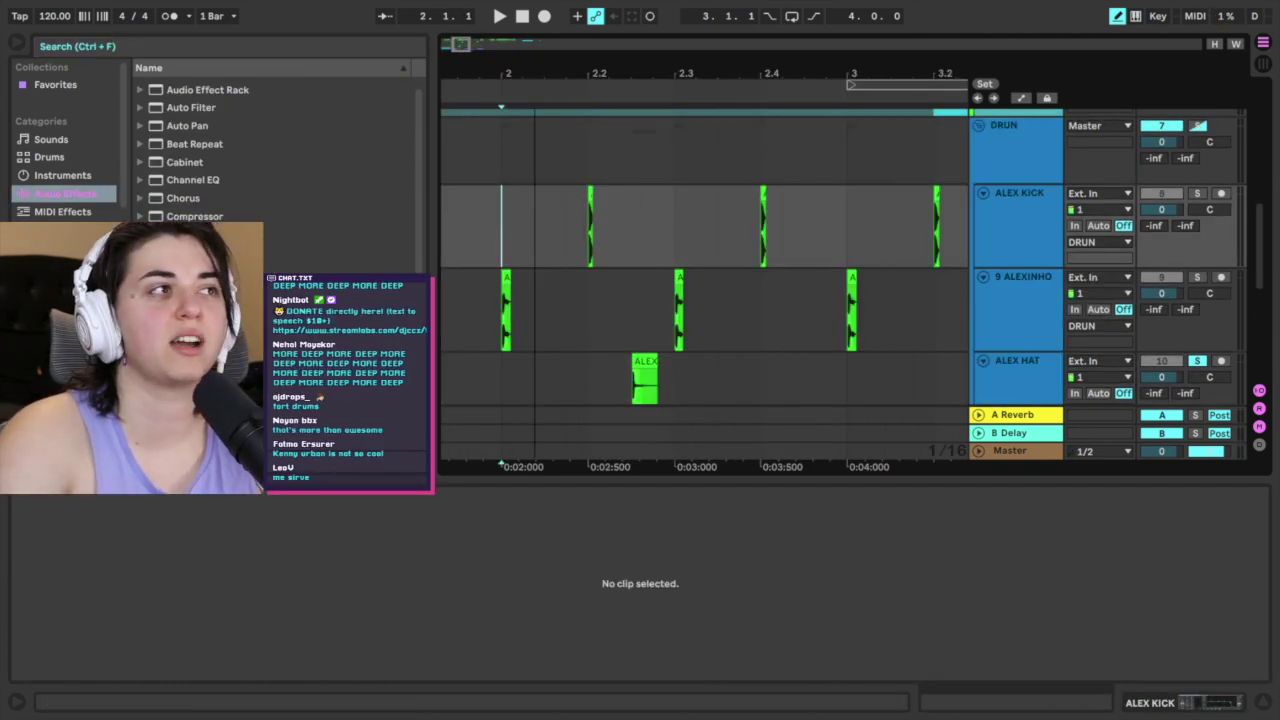
{"action": "left_click_drag", "start_coordinate": [537, 72], "coordinate": [590, 72]}
{"action": "left_click", "coordinate": [1197, 361]}
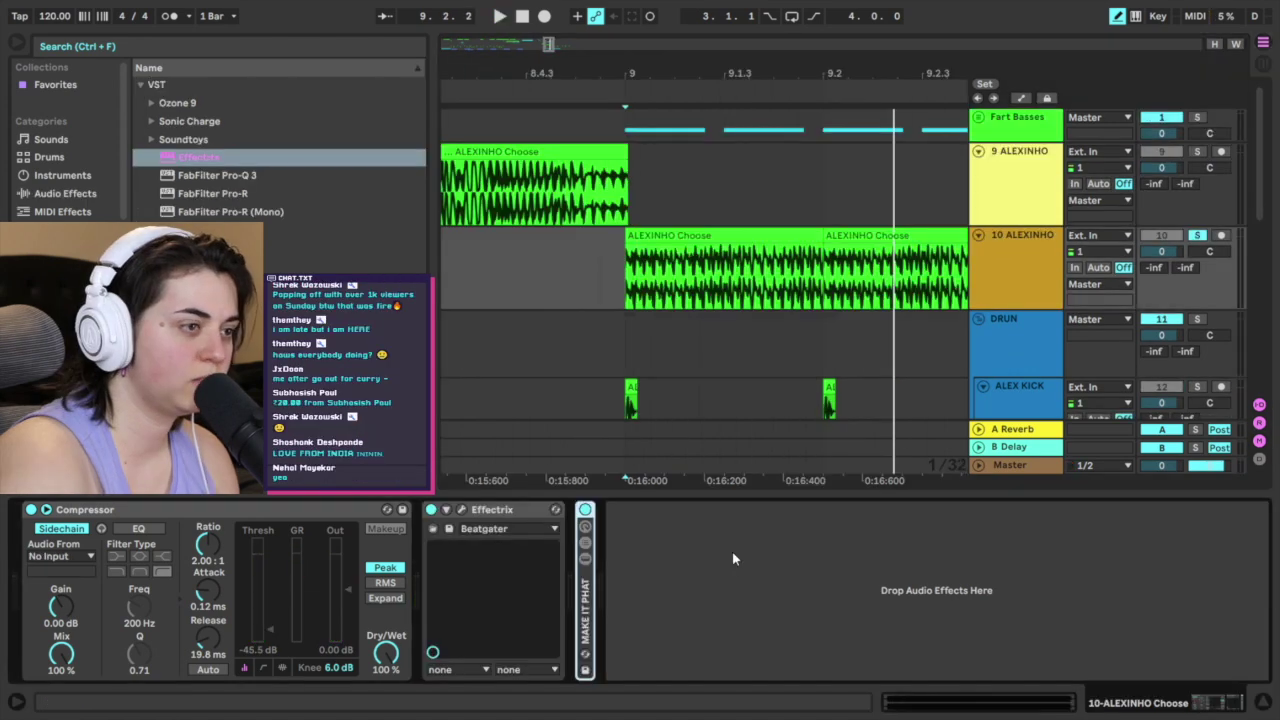
Step: Expand the MAKE IT PHAT rack on the 10 ALEXINHO track and switch off its Corpus effect
{"action": "double_click", "coordinate": [584, 615]}
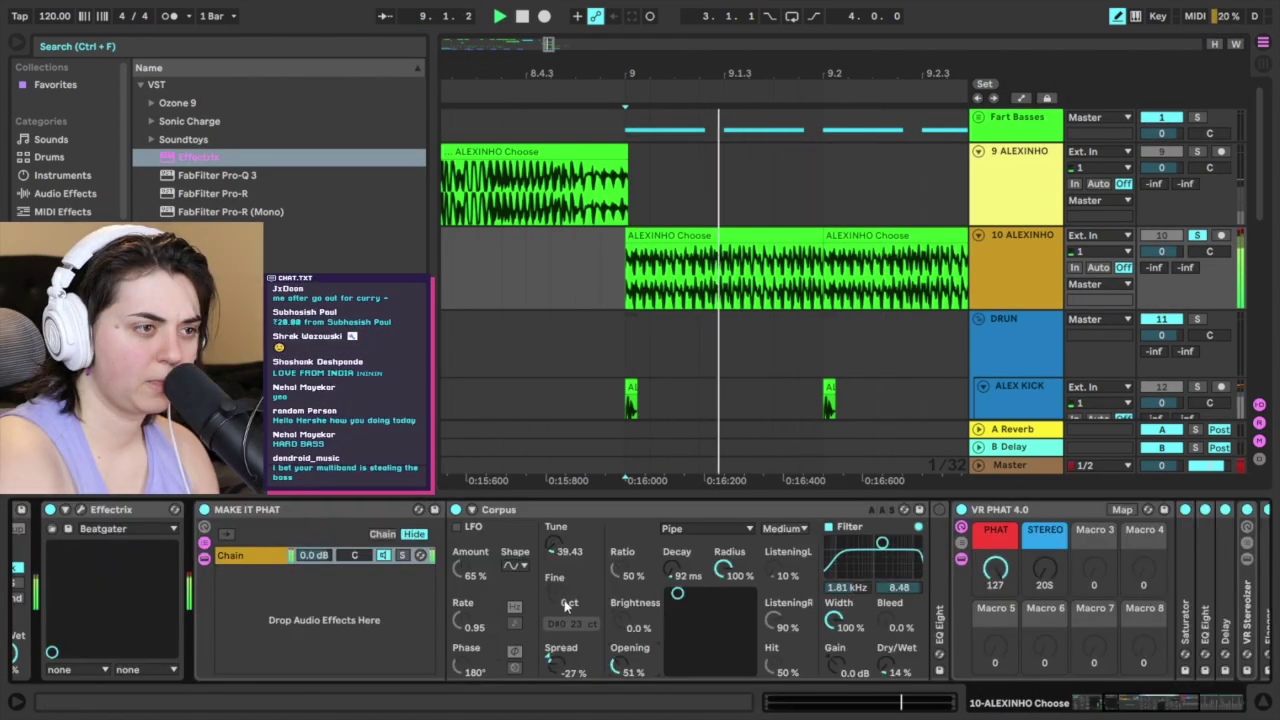
{"action": "left_click", "coordinate": [455, 510]}
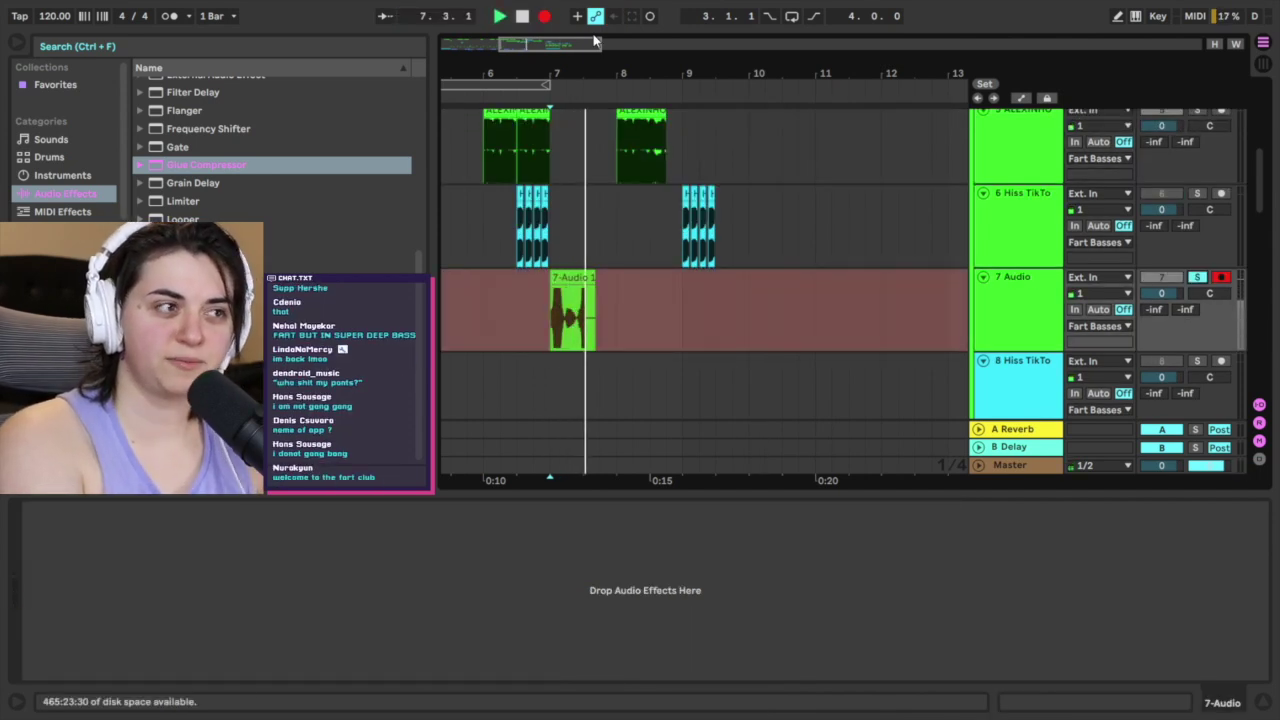
Step: Finish recording the new take on the 7 Audio track and play it back
{"action": "key", "text": "space"}
{"action": "key", "text": "space"}
{"action": "key", "text": "space"}
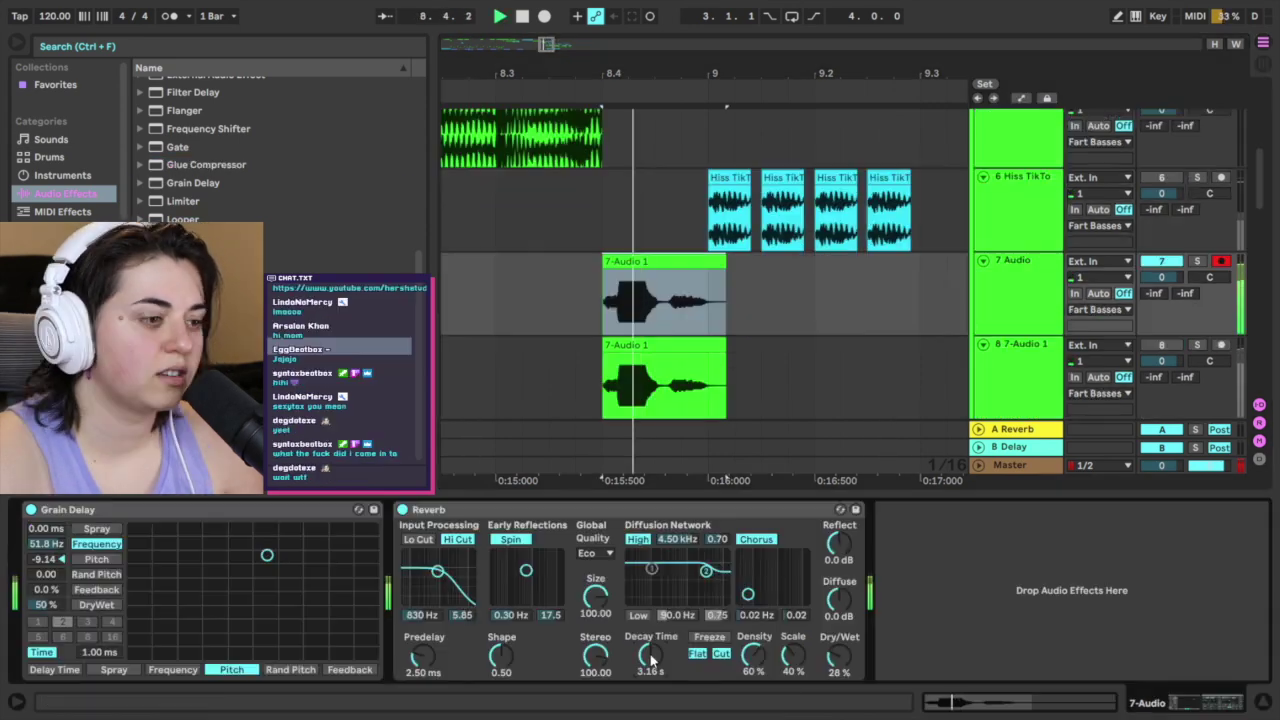
Step: Shorten the Reverb's decay time on the 7 Audio track while auditioning the clip at 8.4, and stop playback
{"action": "left_click_drag", "start_coordinate": [651, 656], "coordinate": [651, 662]}
{"action": "key", "text": "space"}
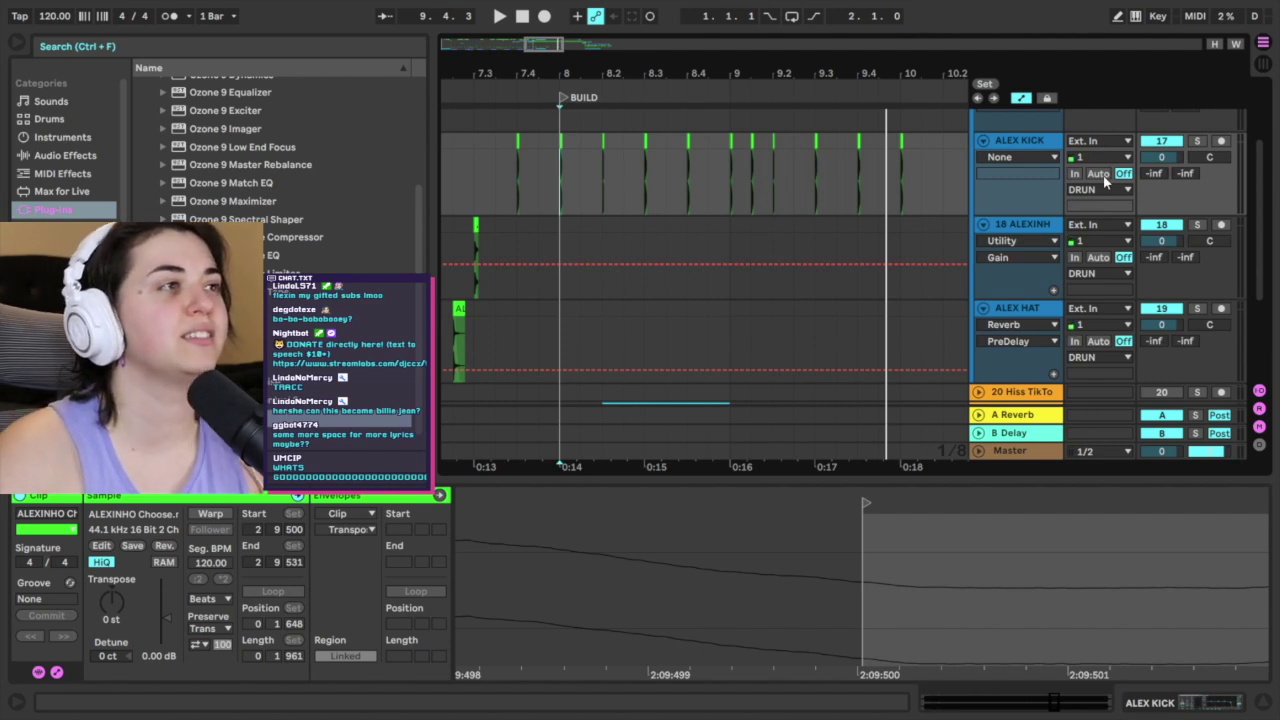
{"action": "left_click_drag", "start_coordinate": [676, 70], "coordinate": [706, 70]}
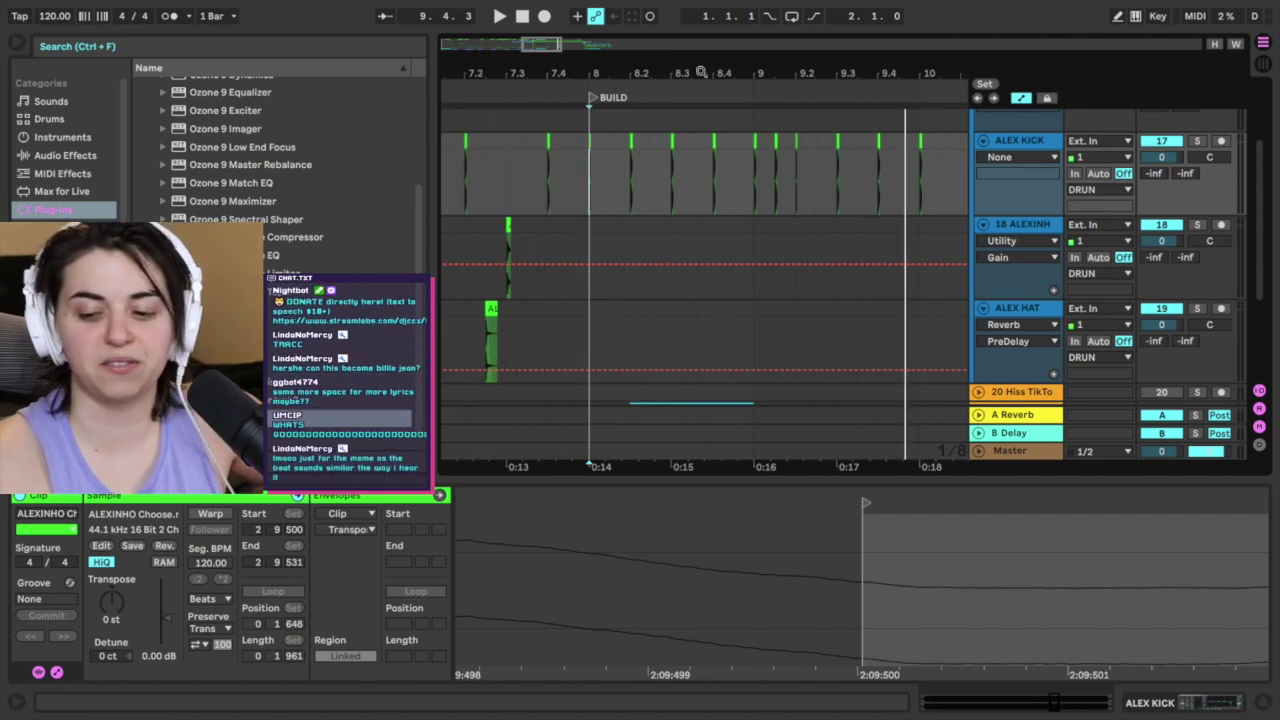